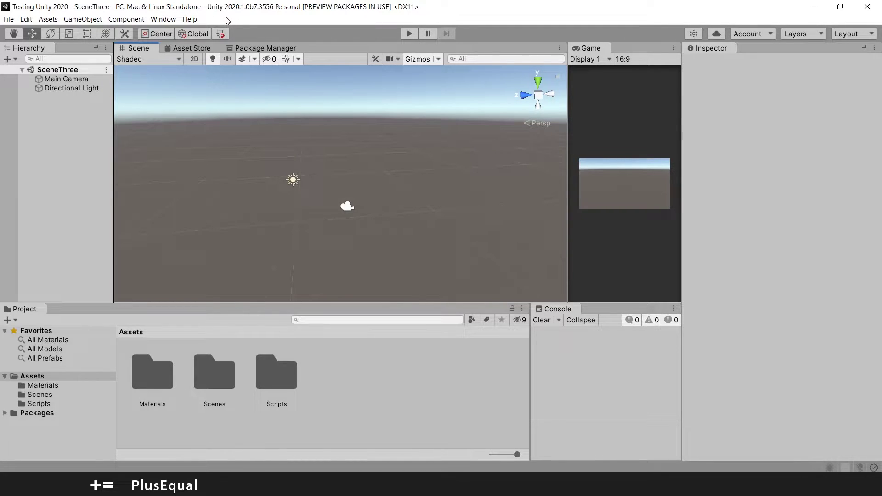
# Open the editor's Asset Store window, check Package Manager's owned assets, then go to the online store homepage
pyautogui.click(163, 20)
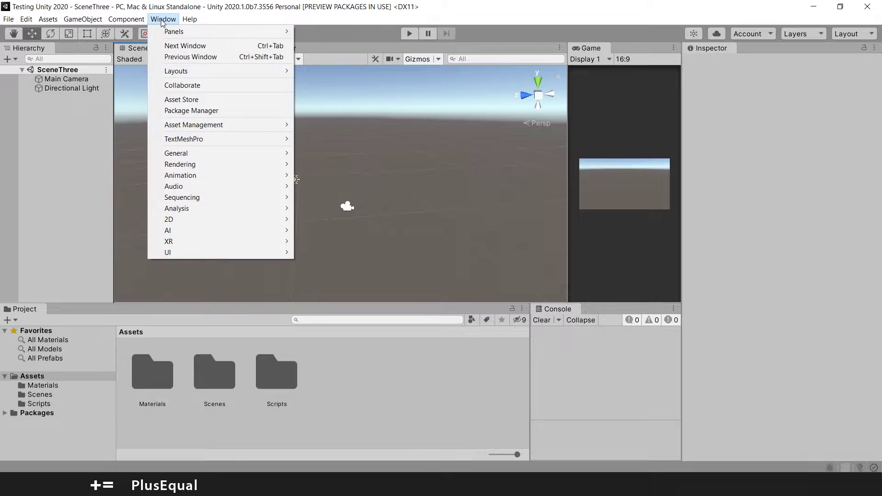
pyautogui.click(182, 100)
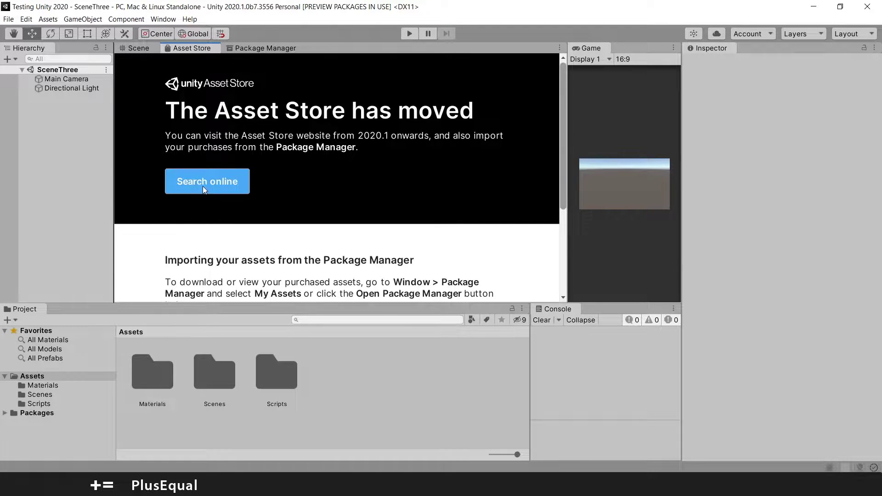
pyautogui.scroll(-3, 300, 216)
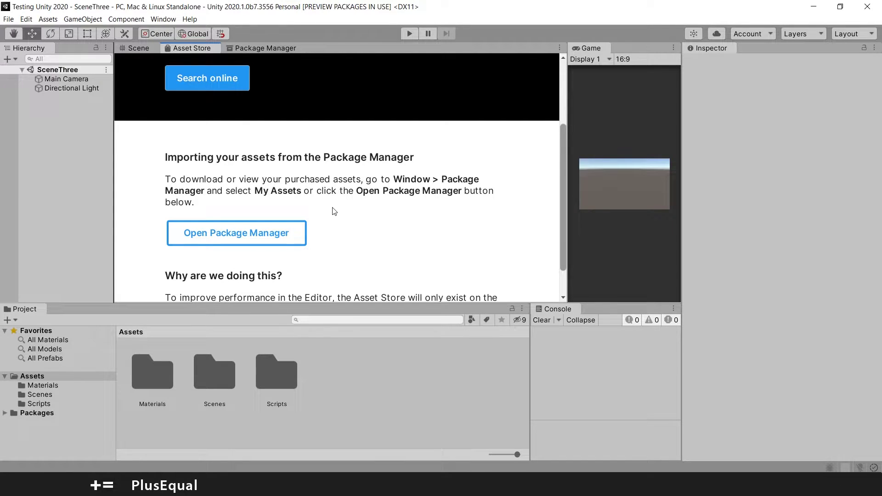
pyautogui.click(229, 237)
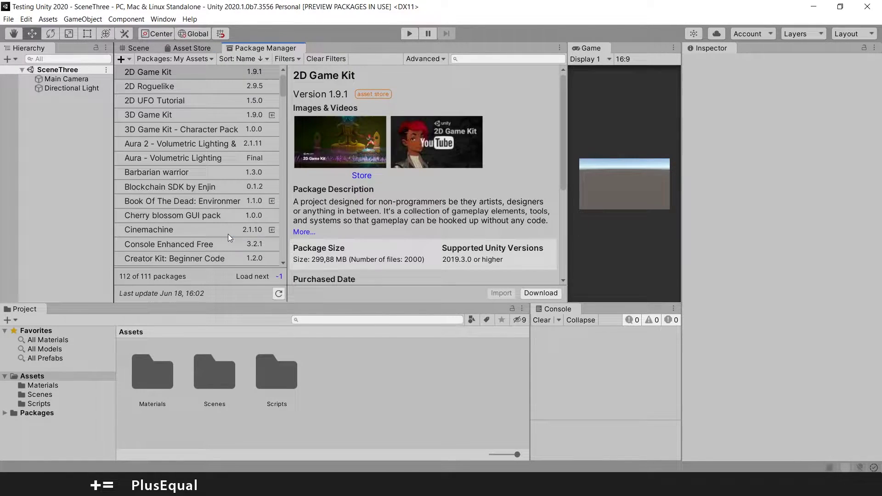
pyautogui.click(200, 48)
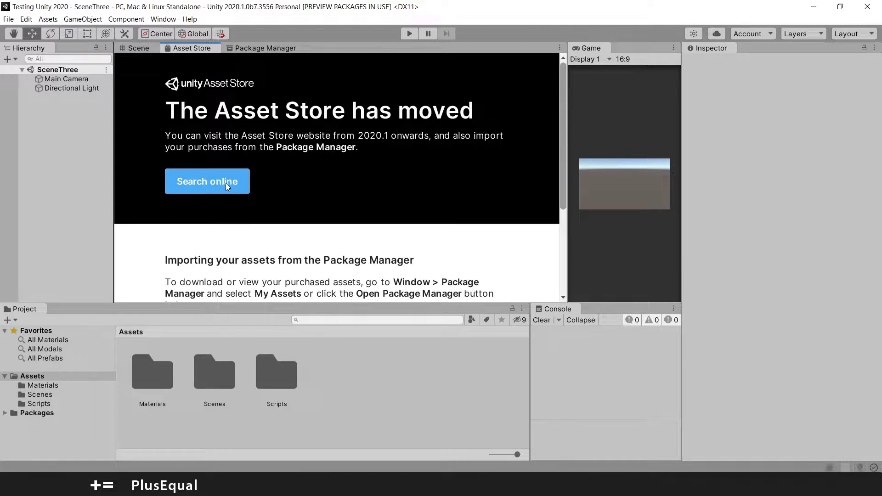
pyautogui.click(204, 182)
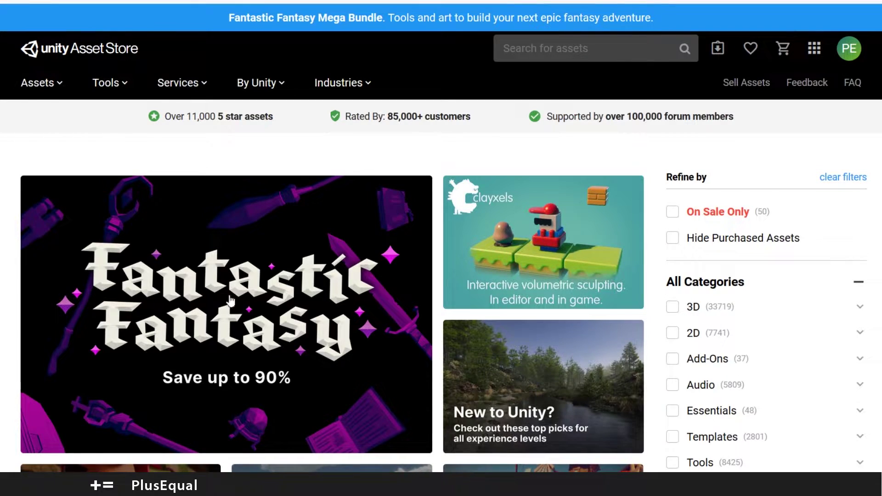
# Tick the Free Assets pricing filter and browse the 6043 free results, such as 3D Game Kit
pyautogui.scroll(-3, 225, 321)
pyautogui.scroll(3, 232, 329)
pyautogui.scroll(-5, 542, 269)
pyautogui.scroll(5, 644, 207)
pyautogui.scroll(-7, 722, 178)
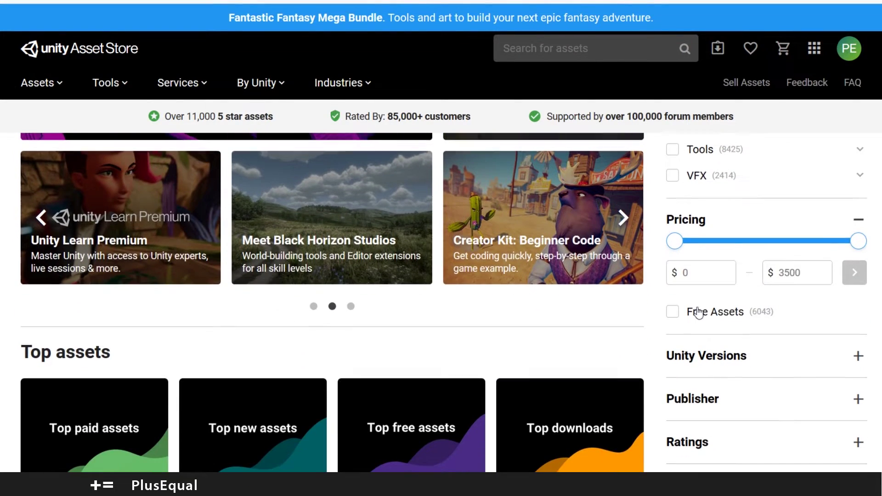
pyautogui.click(674, 313)
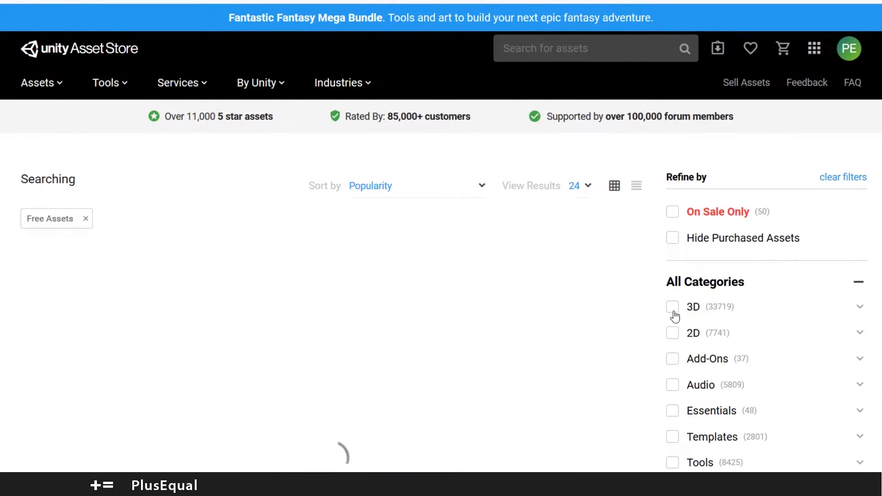
pyautogui.scroll(-3, 359, 294)
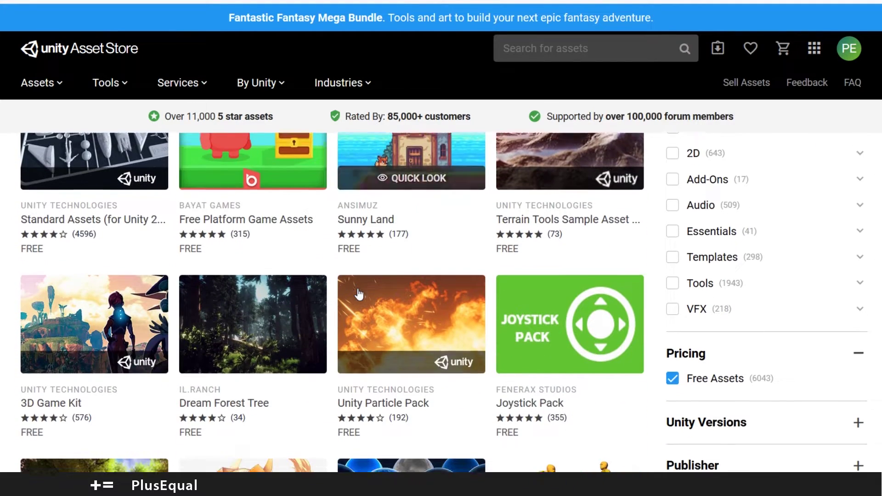
pyautogui.scroll(-5, 252, 285)
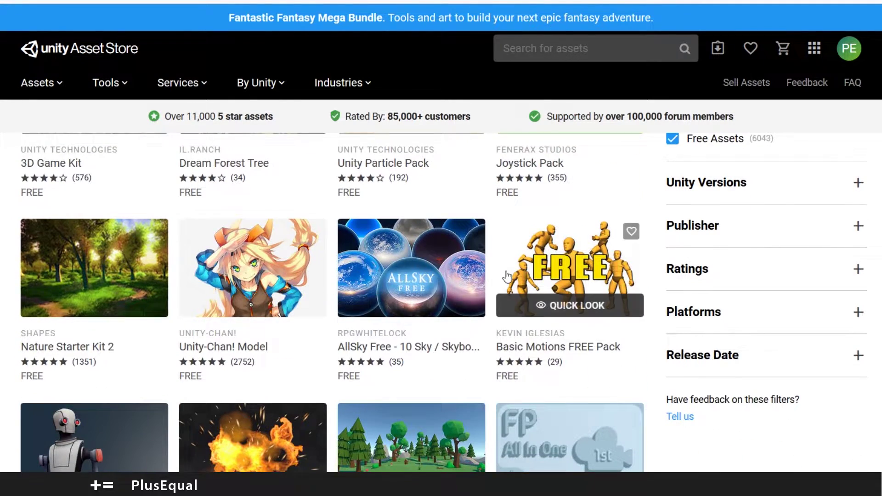
pyautogui.scroll(8, 507, 276)
# Search the store for 'rocks and boulders'
pyautogui.click(563, 48)
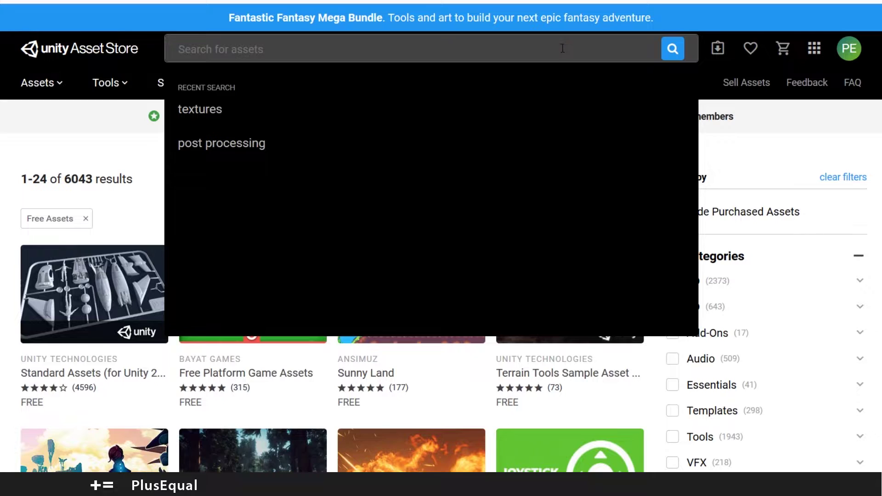
pyautogui.write('rocks and boulders')
pyautogui.press('Return')
# Open the Rock and Boulders 2 page and send it to Unity with Open in Unity
pyautogui.moveTo(76, 291)
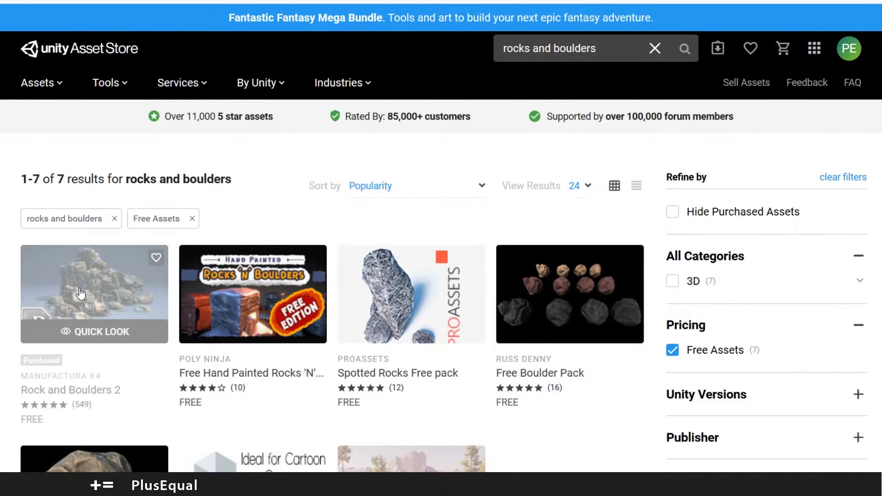
pyautogui.click(81, 293)
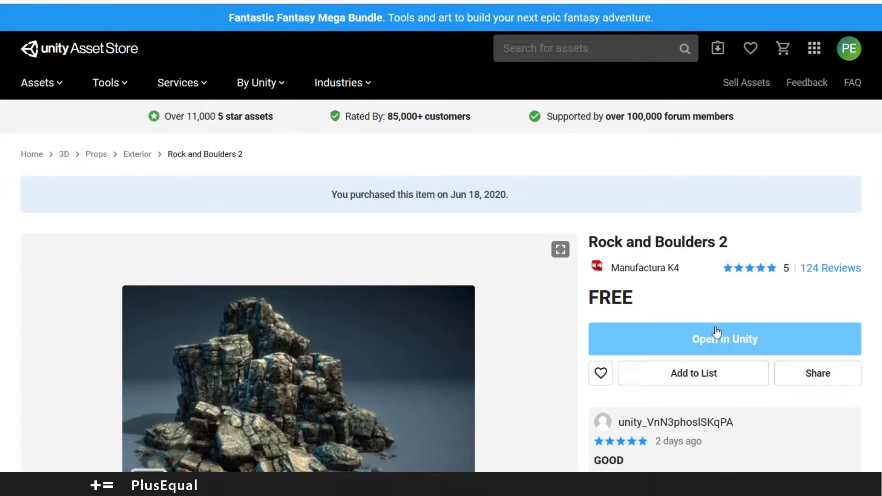
pyautogui.scroll(-1, 718, 322)
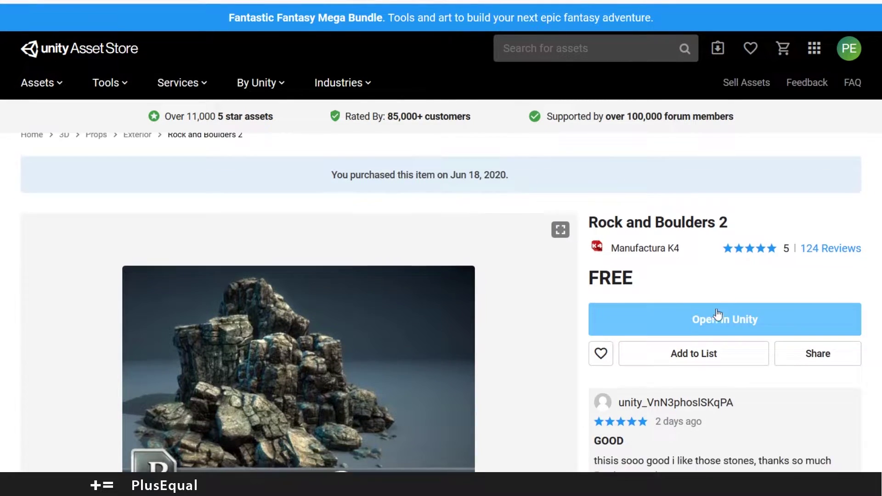
pyautogui.scroll(-1, 719, 315)
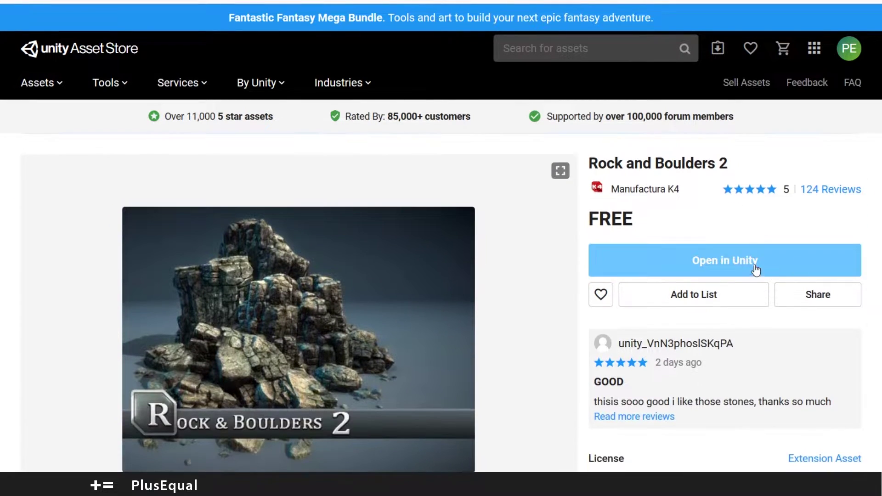
pyautogui.click(724, 261)
# Return to the results, view Free Hand Painted Rocks 'N' Boulders, and choose Open in Unity
pyautogui.hotkey('alt', 'Left')
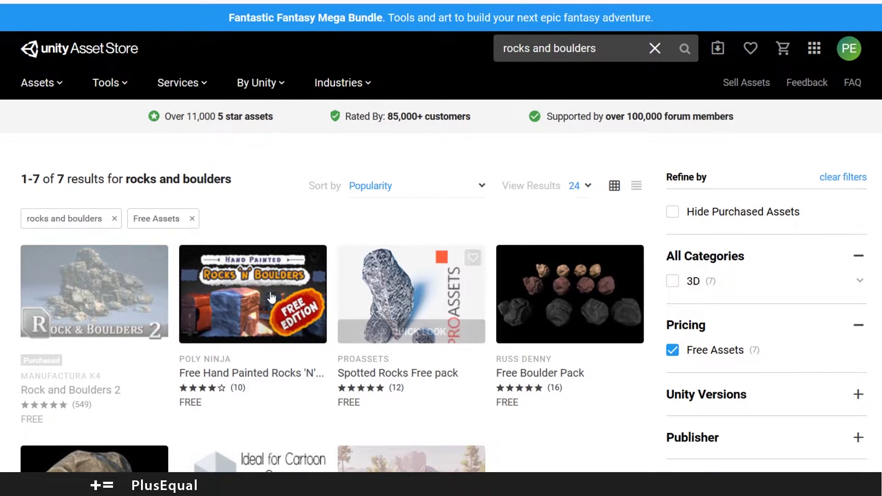
pyautogui.click(270, 297)
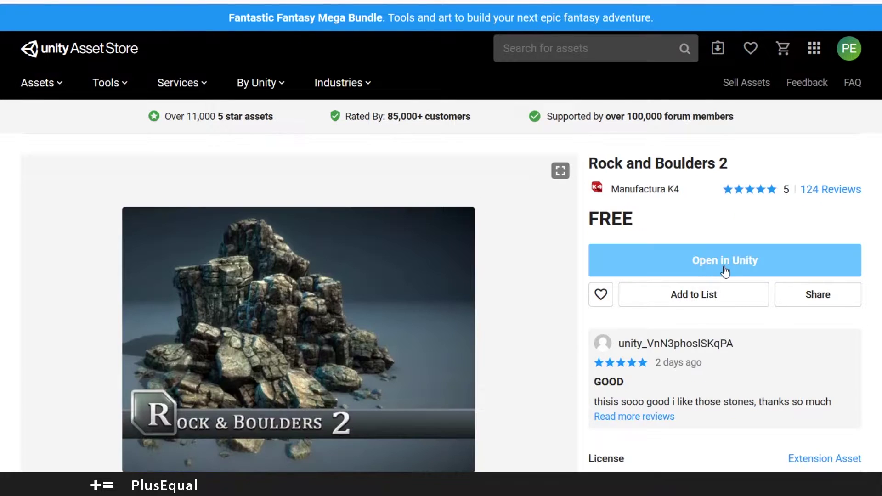
pyautogui.click(732, 254)
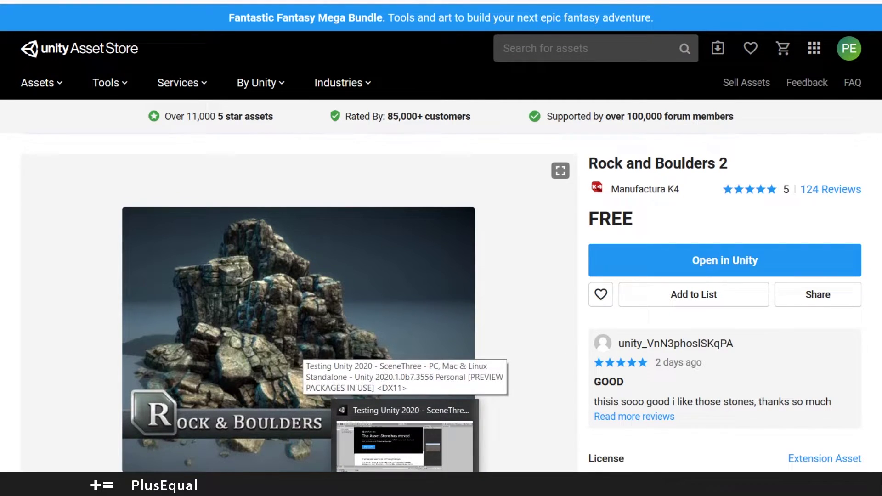
# Back in Unity, list My Assets in Package Manager and refresh the purchased packages
pyautogui.click(405, 485)
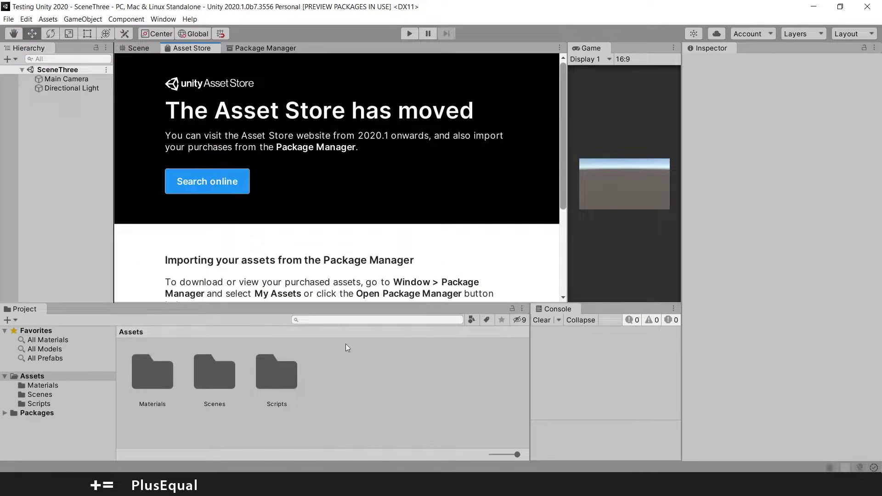
pyautogui.click(263, 48)
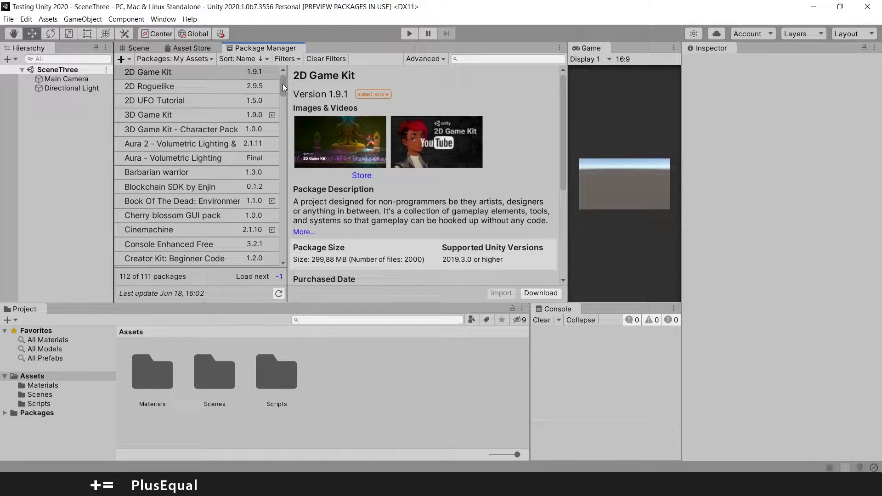
pyautogui.click(163, 60)
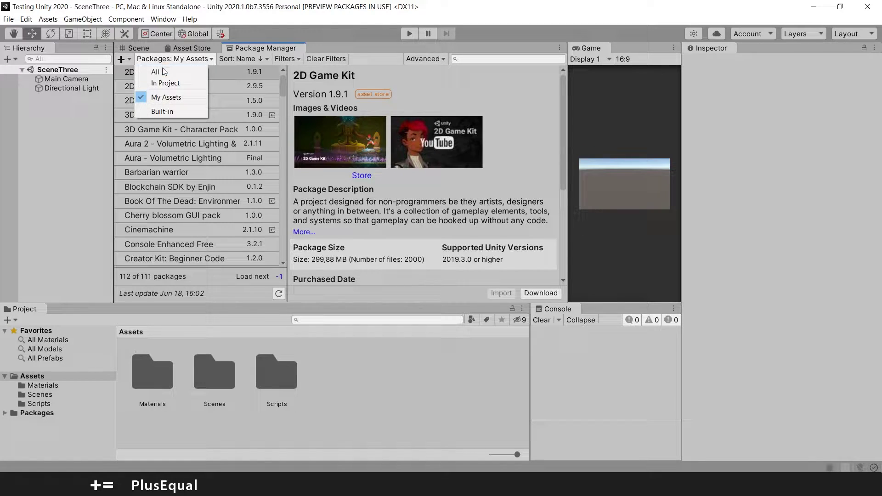
pyautogui.click(175, 98)
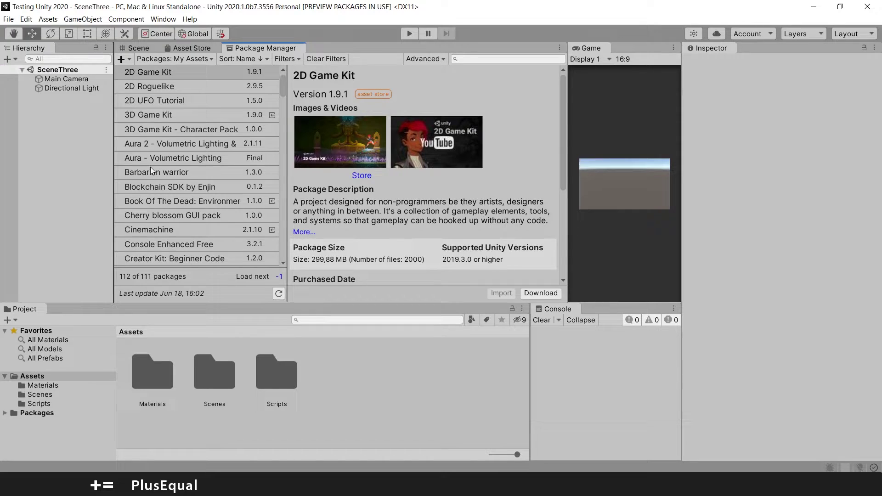
pyautogui.click(279, 293)
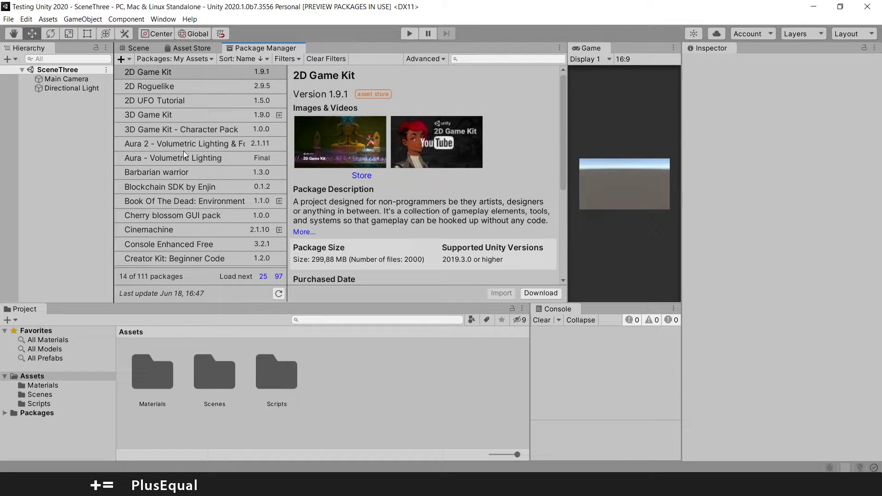
# Load the remaining owned packages and select Rock and Boulders 2 (version 1.2.0, 320,9 MB)
pyautogui.click(197, 171)
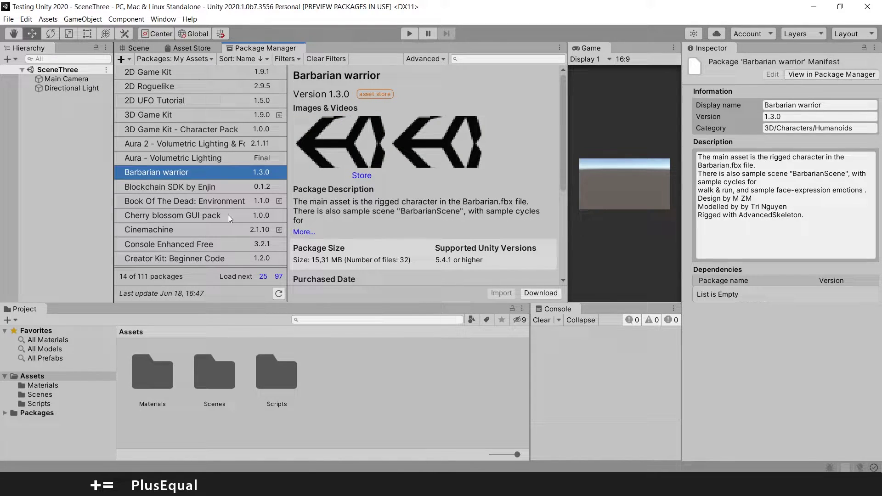
pyautogui.click(216, 230)
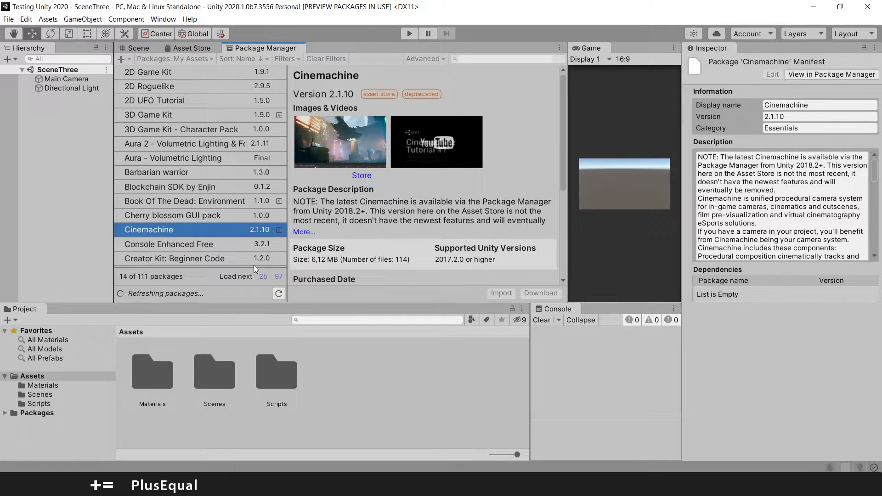
pyautogui.click(278, 276)
pyautogui.scroll(-15, 184, 194)
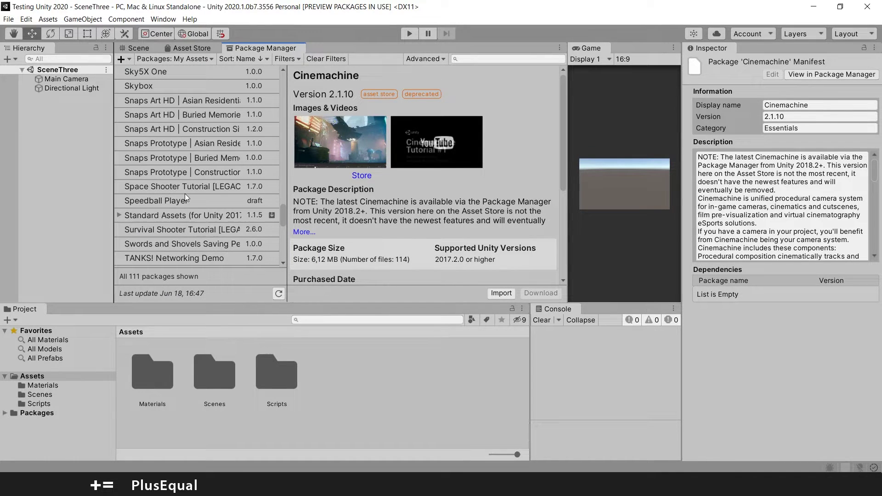
pyautogui.scroll(-1, 185, 194)
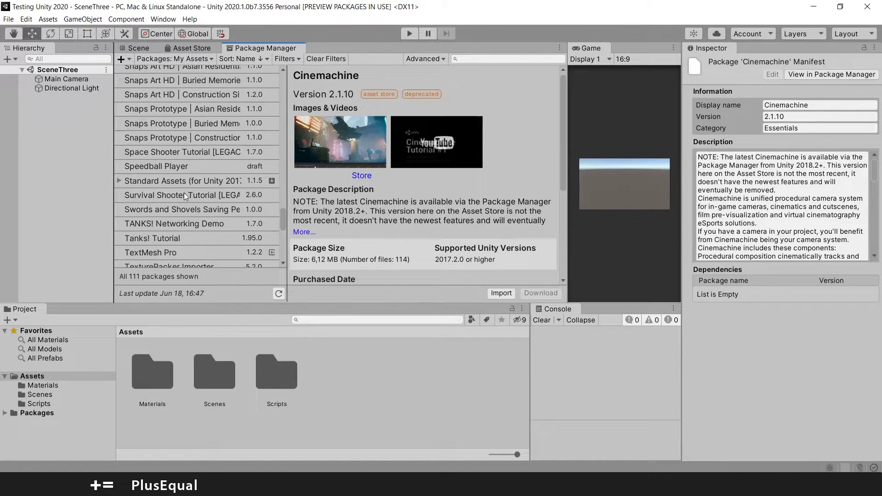
pyautogui.scroll(5, 183, 192)
pyautogui.scroll(1, 180, 192)
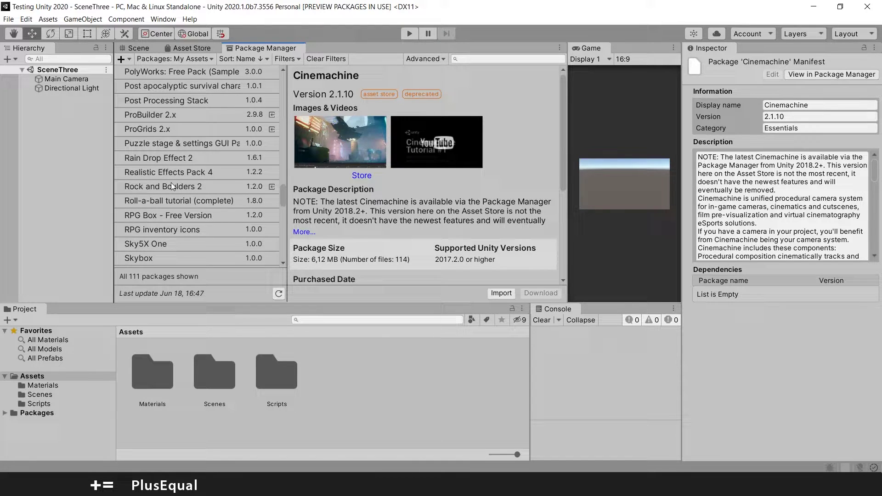
pyautogui.scroll(-2, 161, 214)
pyautogui.click(147, 118)
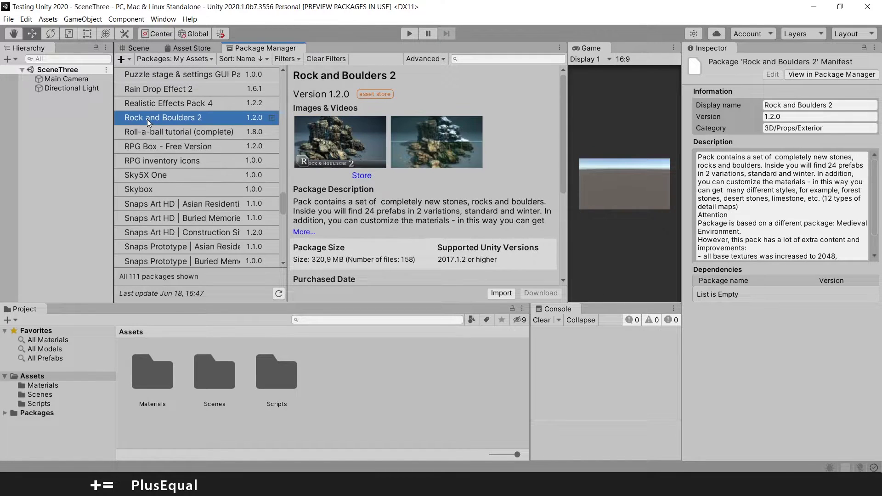
# Import Rock and Boulders 2 with the Demo folder unticked, keeping the Rocks and Prefabs content
pyautogui.click(504, 294)
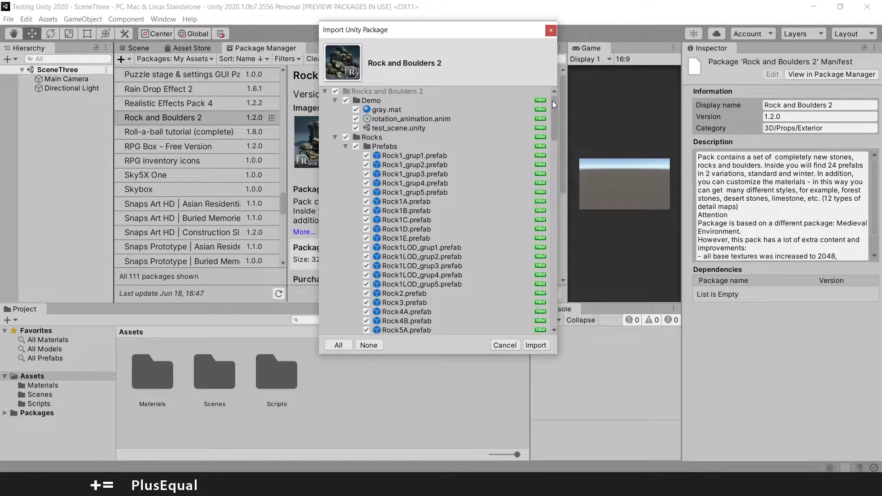
pyautogui.moveTo(552, 105)
pyautogui.mouseDown()
pyautogui.moveTo(542, 147)
pyautogui.moveTo(559, 302)
pyautogui.moveTo(543, 131)
pyautogui.moveTo(555, 96)
pyautogui.mouseUp()
pyautogui.click(346, 146)
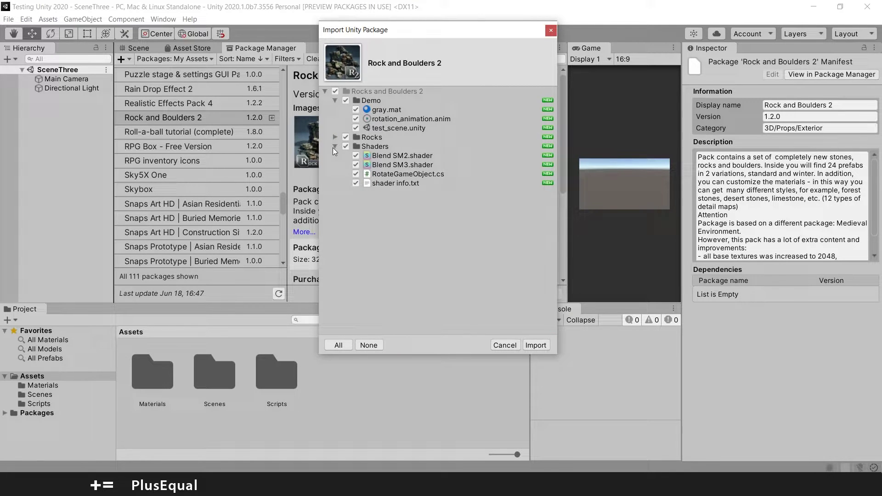
pyautogui.click(335, 137)
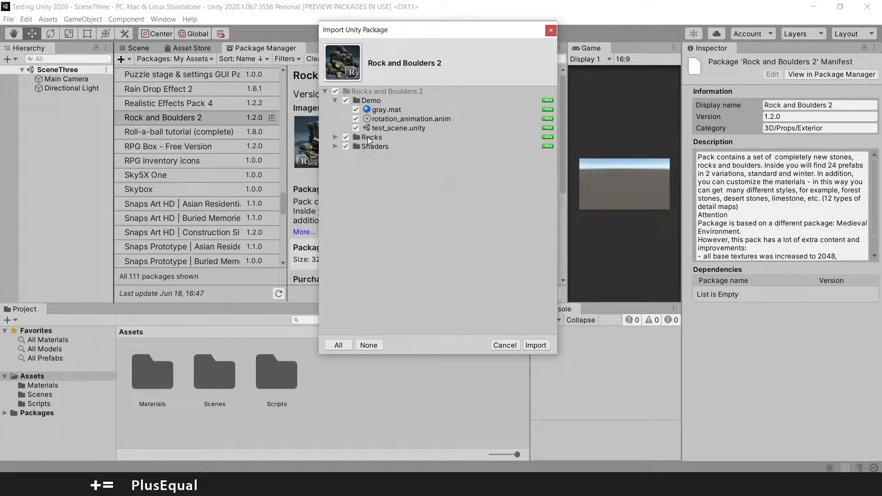
pyautogui.click(345, 100)
pyautogui.click(334, 100)
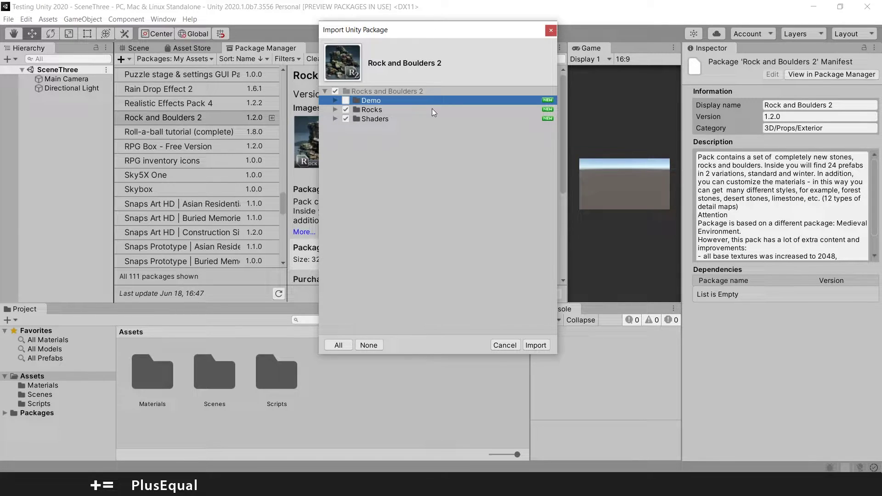
pyautogui.click(536, 345)
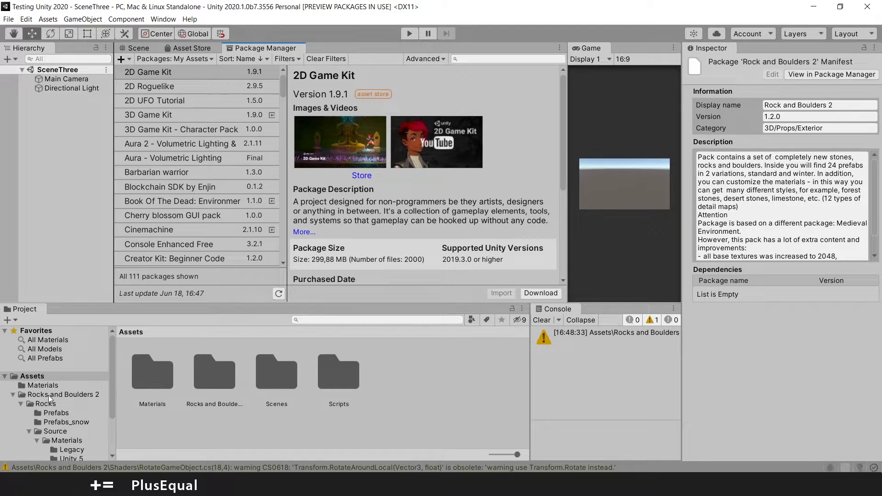
# Switch to the Scene view and open the Rocks and Boulders 2/Rocks/Prefabs folder
pyautogui.click(48, 396)
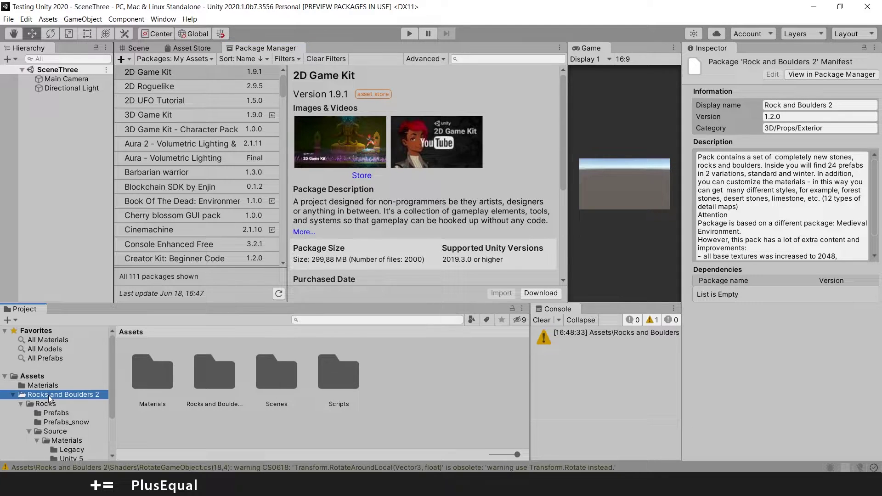
pyautogui.click(12, 394)
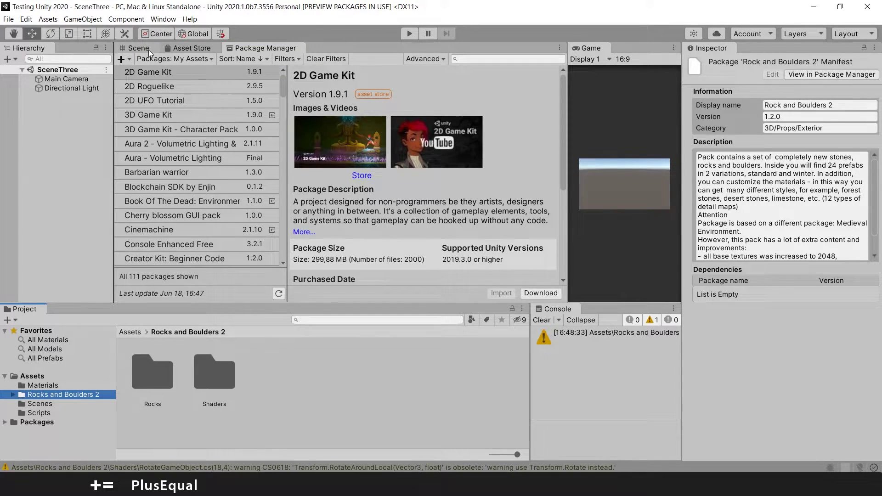
pyautogui.click(136, 48)
pyautogui.click(69, 392)
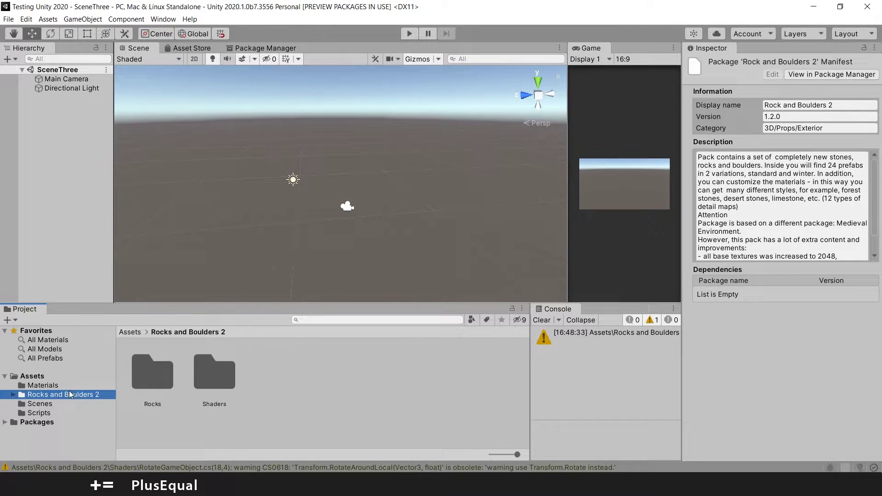
pyautogui.doubleClick(147, 377)
pyautogui.doubleClick(147, 376)
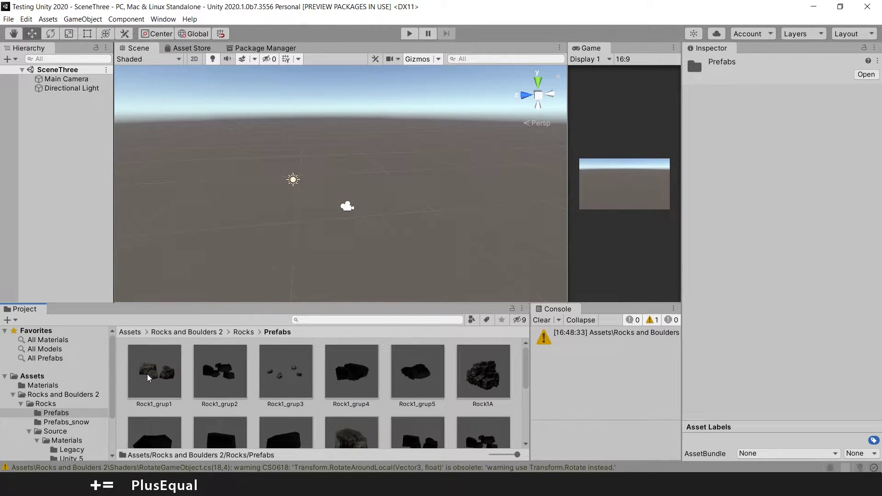
# Drag the Rock1A prefab into SceneThree and orbit around it to check placement
pyautogui.click(486, 375)
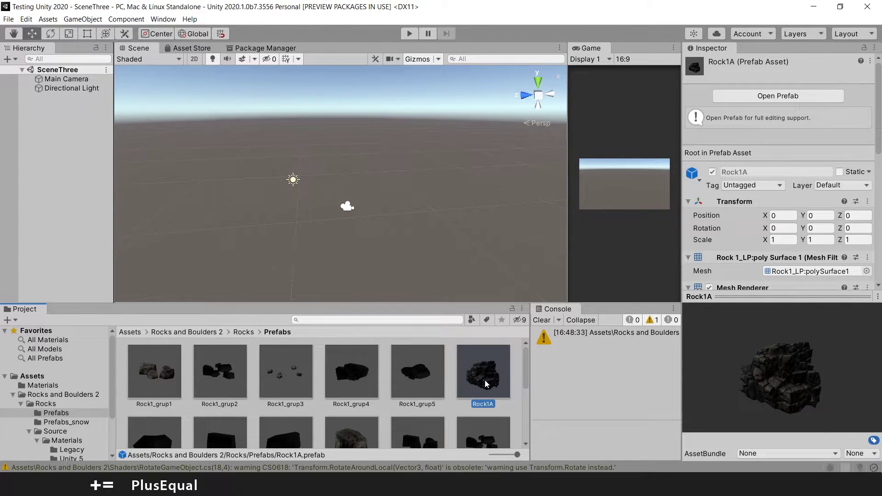
pyautogui.moveTo(487, 377); pyautogui.dragTo(300, 186)
pyautogui.keyDown('alt'); pyautogui.moveTo(437, 183); pyautogui.dragTo(392, 134); pyautogui.keyUp('alt')
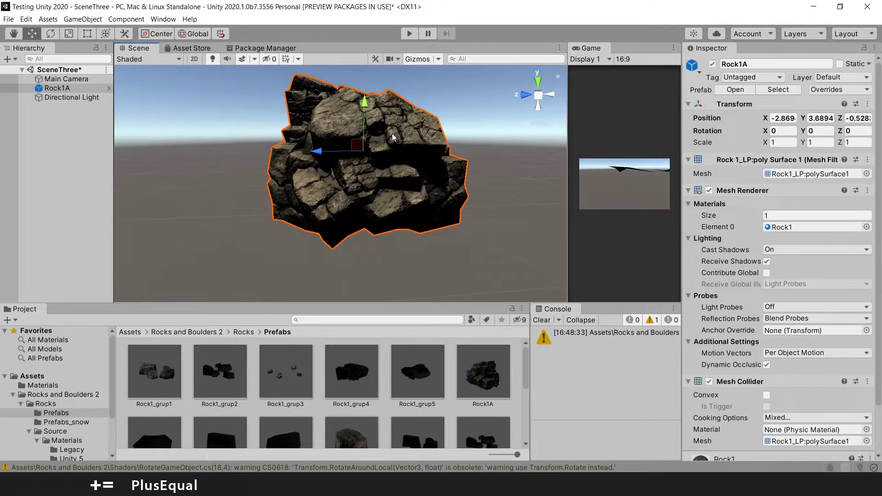
pyautogui.keyDown('alt'); pyautogui.moveTo(401, 186); pyautogui.dragTo(392, 188); pyautogui.keyUp('alt')
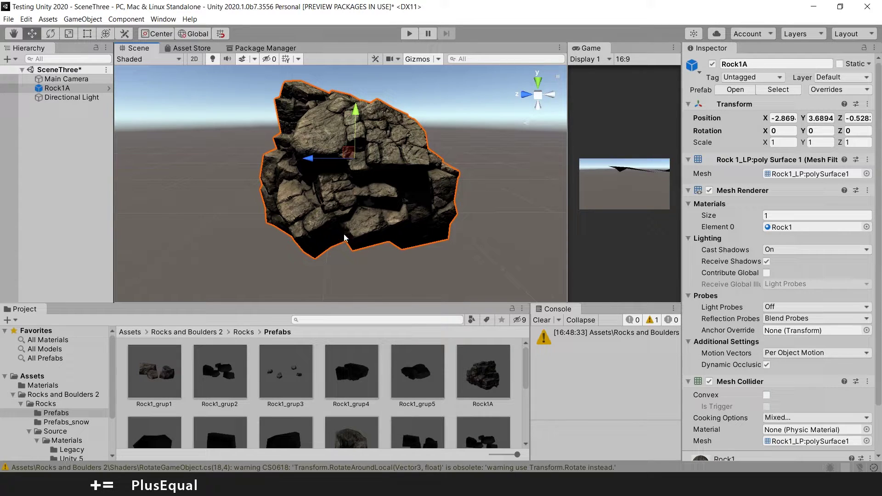
pyautogui.click(51, 137)
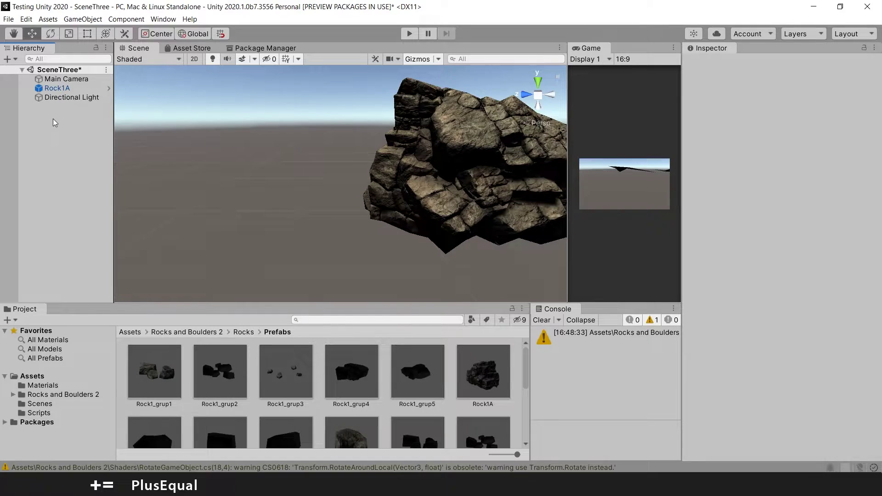
# Add a 3D cube from the Hierarchy, scale it to about 5.98 and move it to Z 14.2
pyautogui.rightClick(53, 119)
pyautogui.moveTo(137, 237)
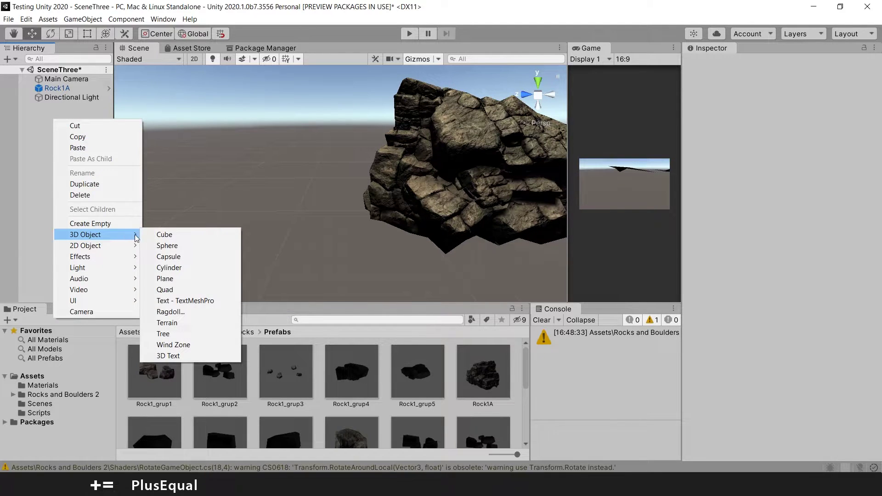
pyautogui.click(165, 234)
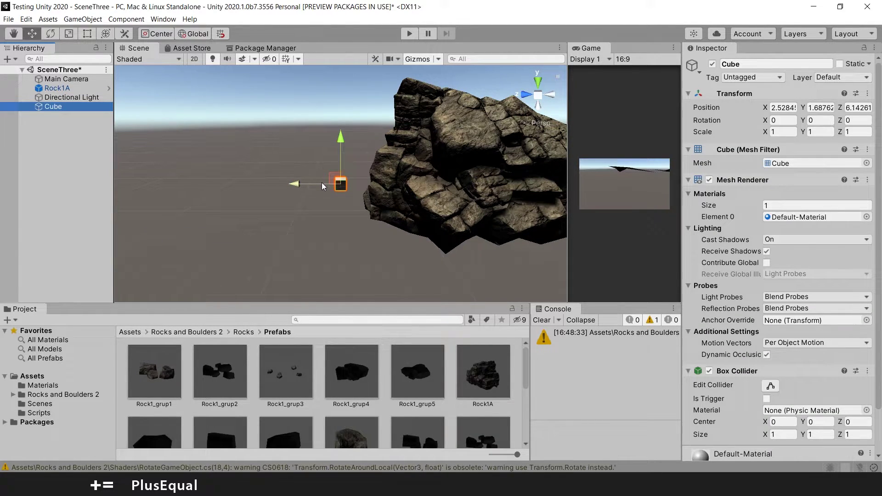
pyautogui.press('r')
pyautogui.moveTo(341, 186); pyautogui.dragTo(506, 104)
pyautogui.press('w')
pyautogui.moveTo(315, 188); pyautogui.dragTo(404, 202)
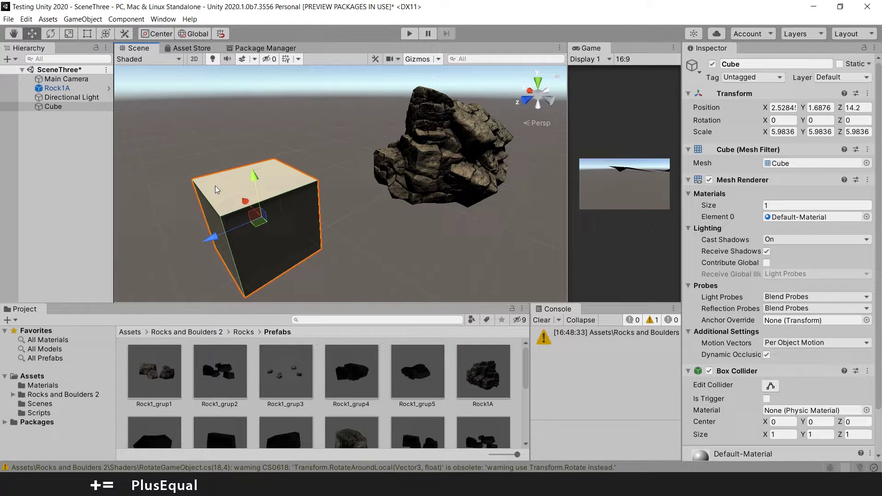
# Import asset_bundle.unitypackage as a custom package, bringing Cube_mat into the Materials folder
pyautogui.click(48, 18)
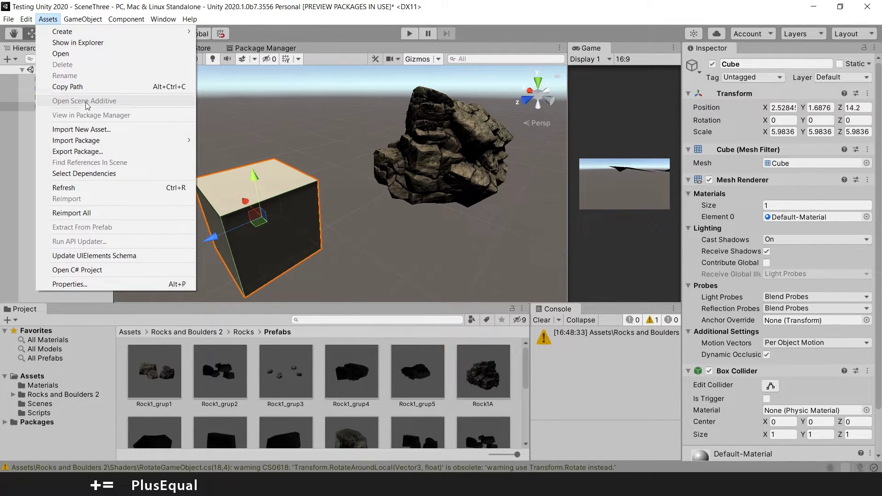
pyautogui.moveTo(142, 141)
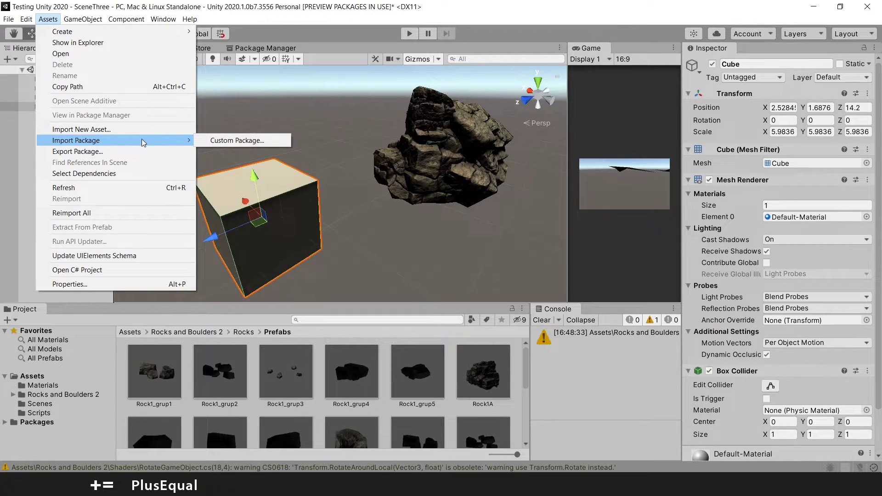
pyautogui.click(229, 142)
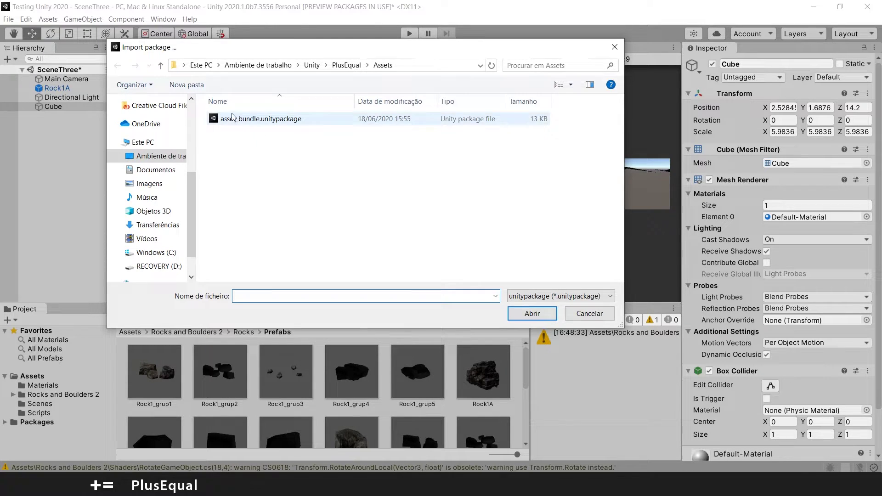
pyautogui.click(257, 121)
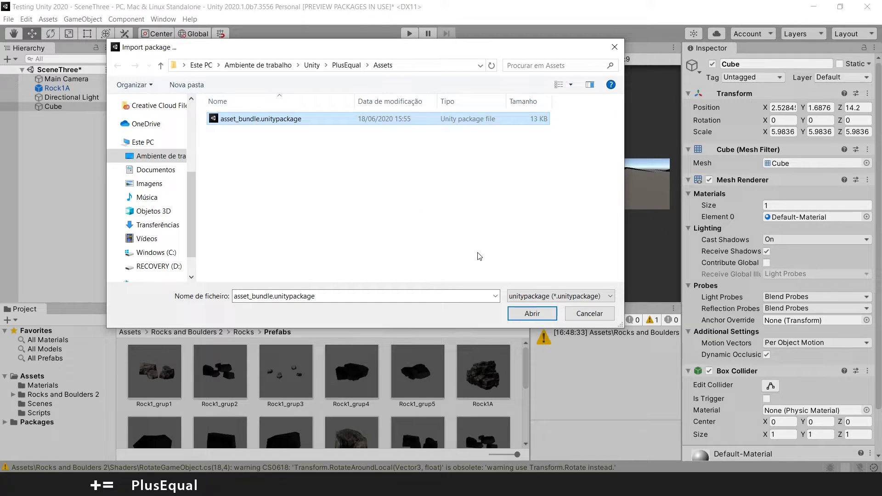
pyautogui.click(526, 316)
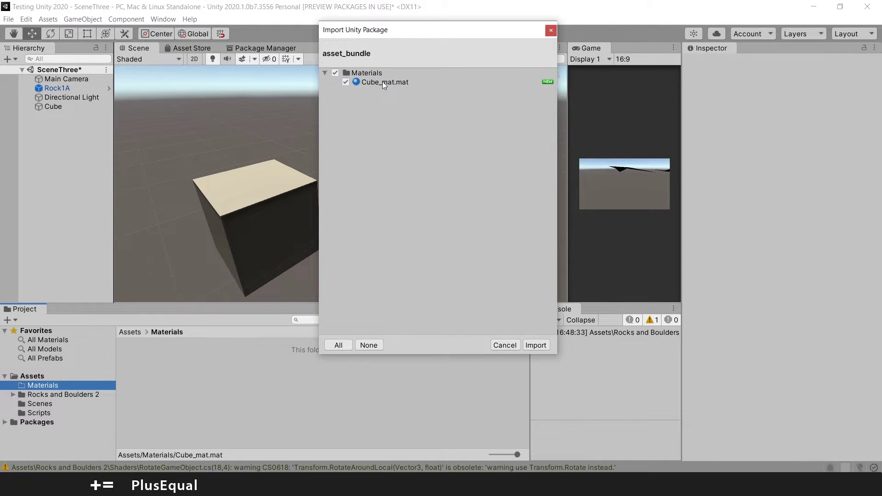
pyautogui.click(535, 345)
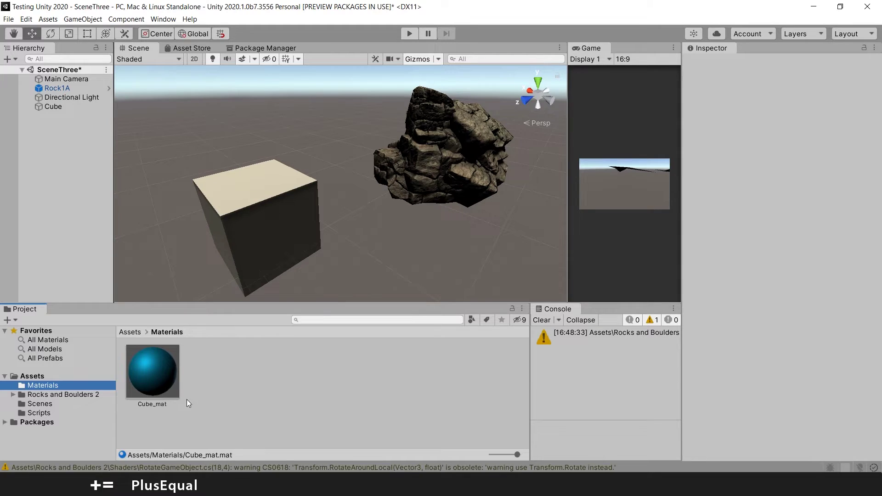
# Drop Cube_mat onto the cube and inspect its Metallic 0.649 and Smoothness 0.374 settings
pyautogui.moveTo(148, 382); pyautogui.dragTo(230, 206)
pyautogui.keyDown('alt'); pyautogui.moveTo(378, 180); pyautogui.dragTo(367, 233); pyautogui.keyUp('alt')
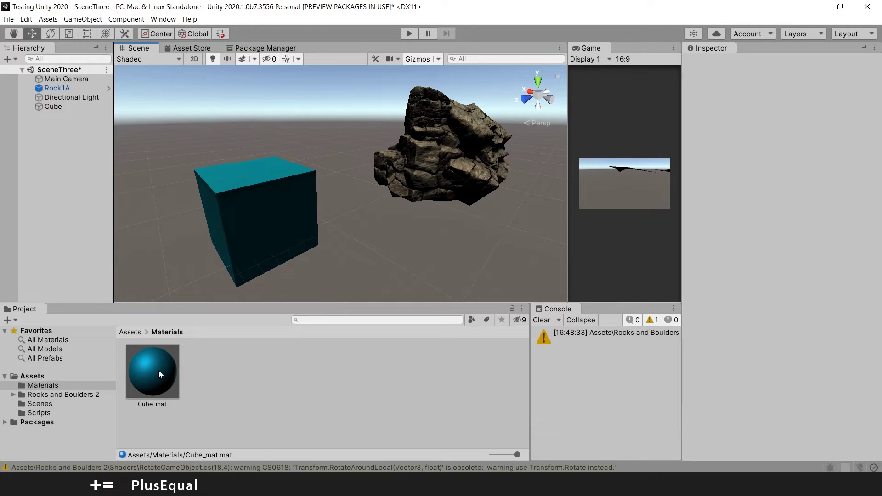
pyautogui.click(184, 388)
pyautogui.click(143, 380)
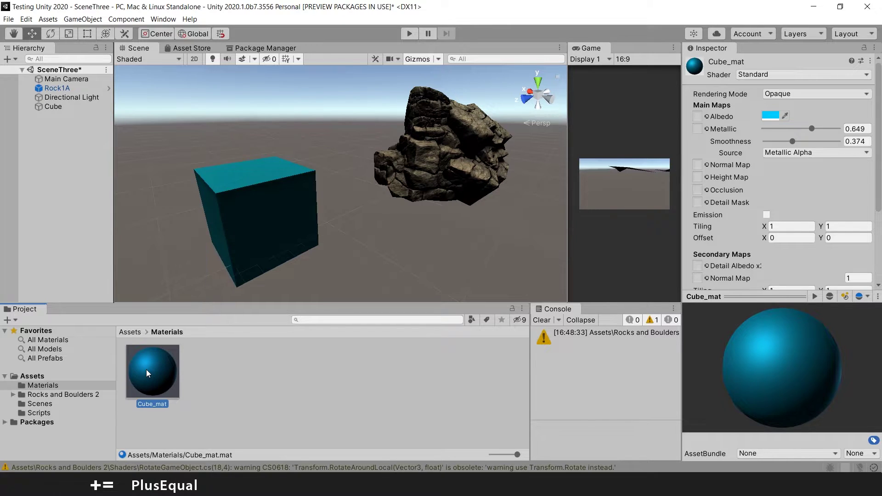
# Export Cube_mat via Export Package and save it as blue_mat.unitypackage
pyautogui.rightClick(146, 371)
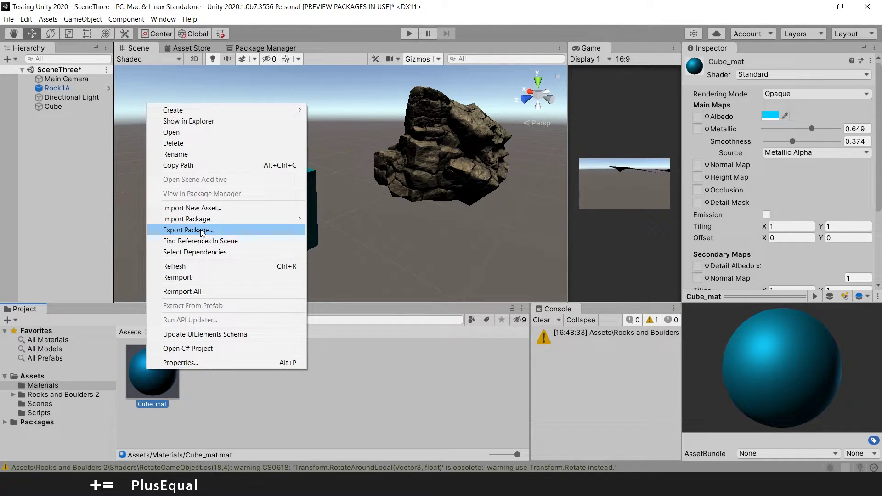
pyautogui.click(201, 229)
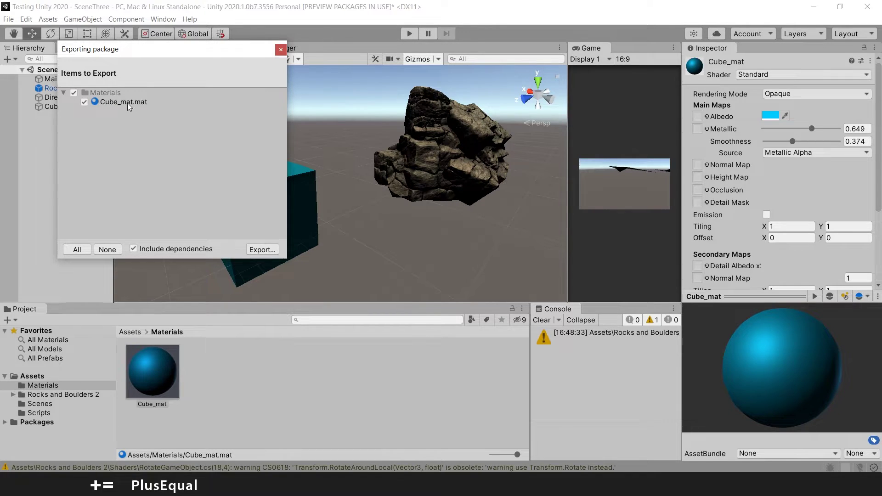
pyautogui.click(263, 250)
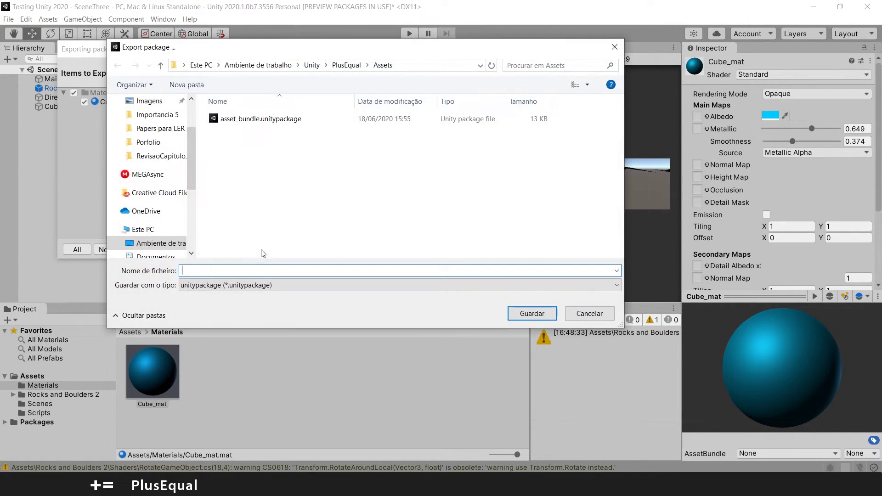
pyautogui.write('blue_mat')
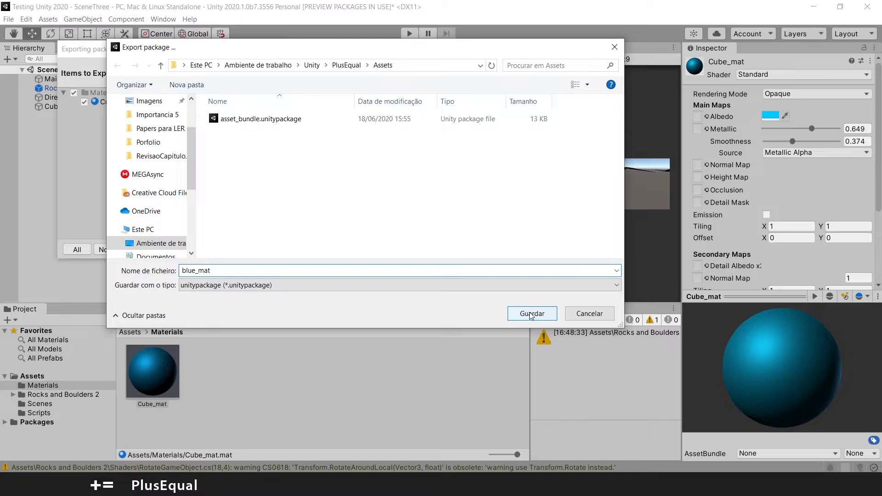
pyautogui.press('Return')
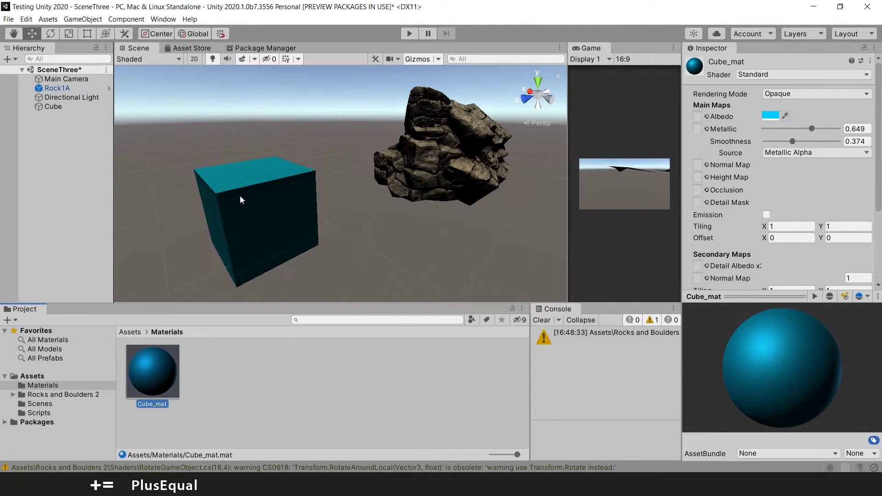
pyautogui.keyDown('alt'); pyautogui.moveTo(272, 210); pyautogui.dragTo(110, 237); pyautogui.keyUp('alt')
# Check the contents of Unity\PlusEqual\Assets in File Explorer, then minimize it to show the CC0 Textures homepage
pyautogui.click(103, 239)
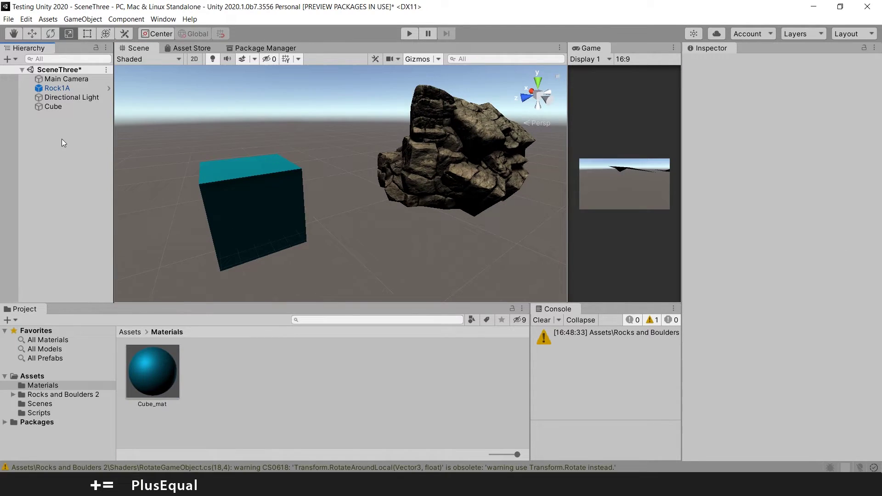
pyautogui.hotkey('alt', 'Tab')
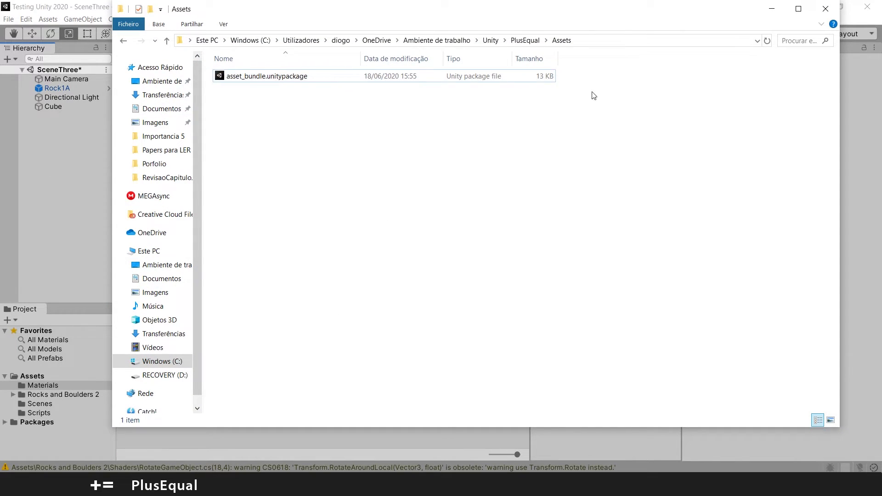
pyautogui.click(772, 9)
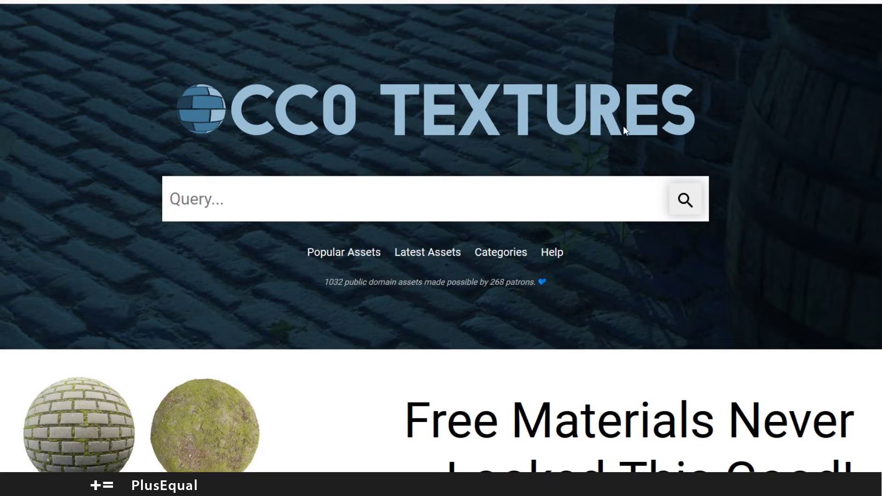
# Find Ground 037 among all assets and save its 2K-JPG zip under the default name
pyautogui.scroll(-7, 628, 126)
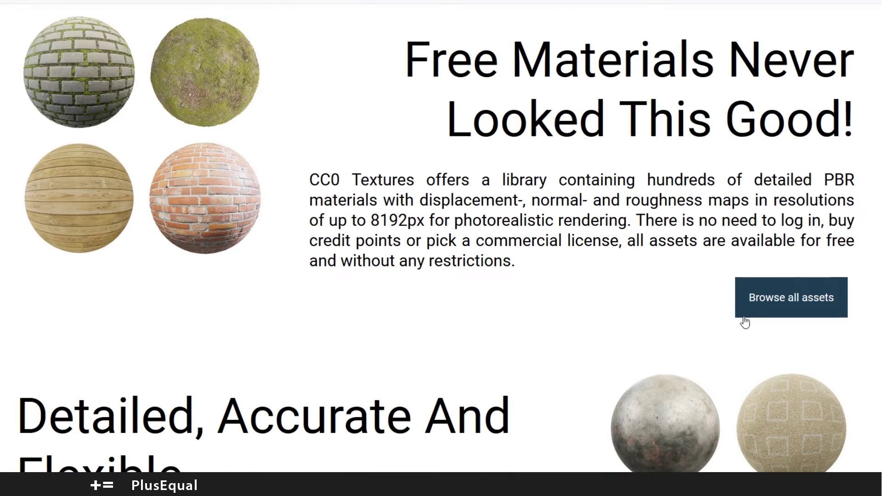
pyautogui.click(789, 305)
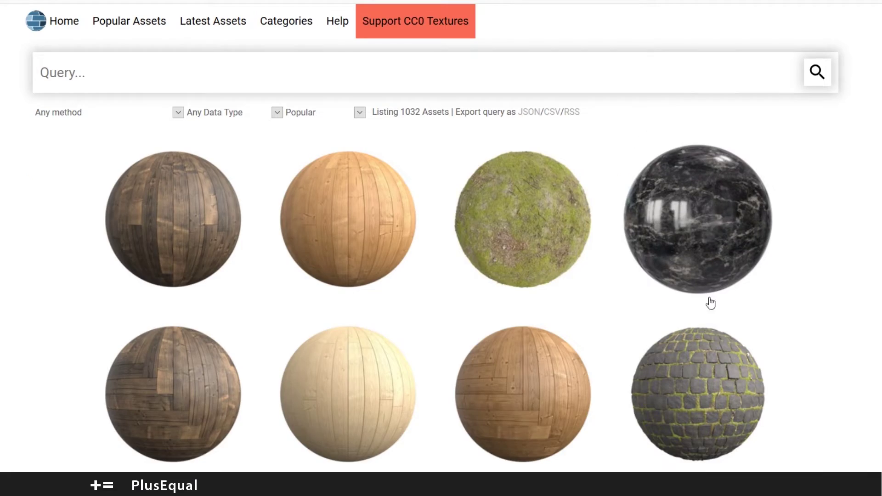
pyautogui.click(518, 226)
pyautogui.scroll(-2, 509, 220)
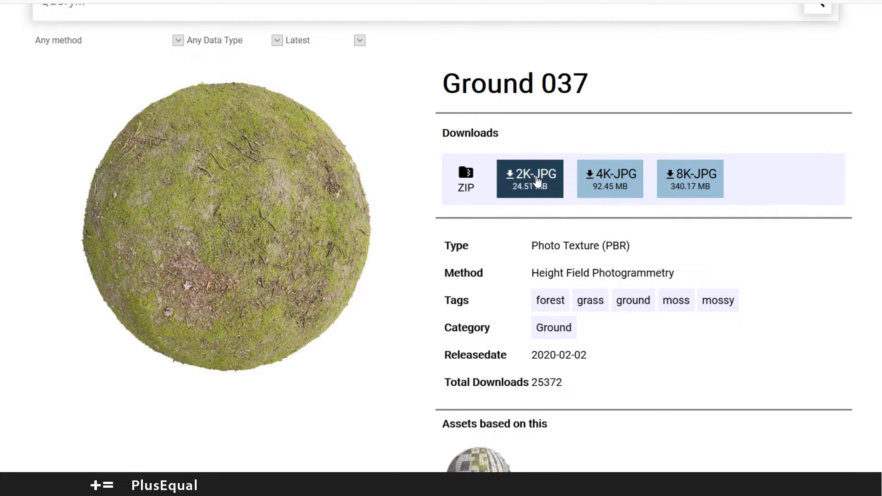
pyautogui.click(537, 182)
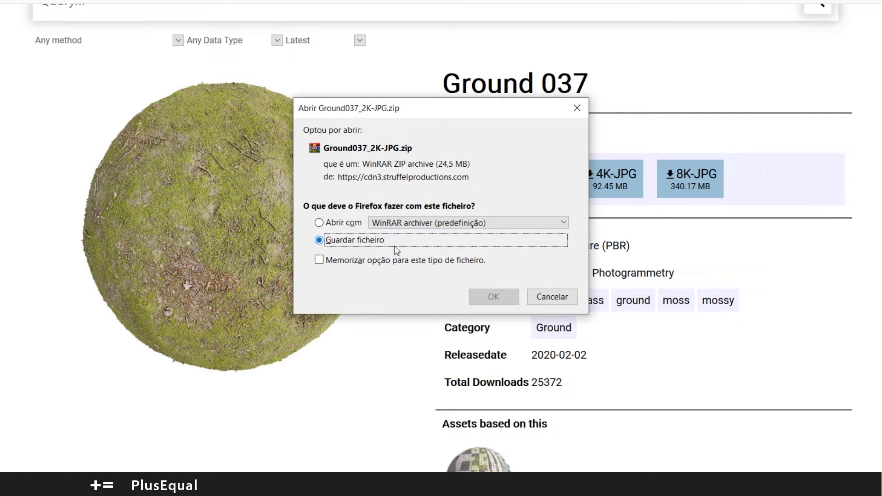
pyautogui.click(495, 296)
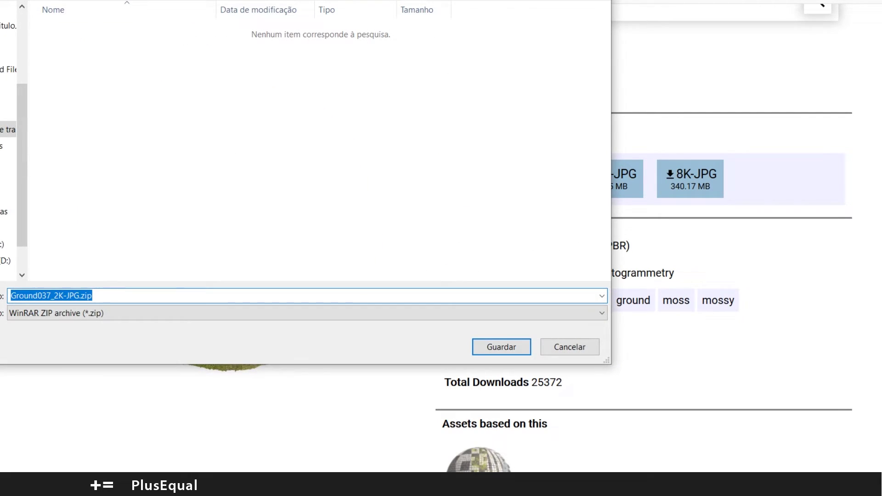
pyautogui.click(490, 346)
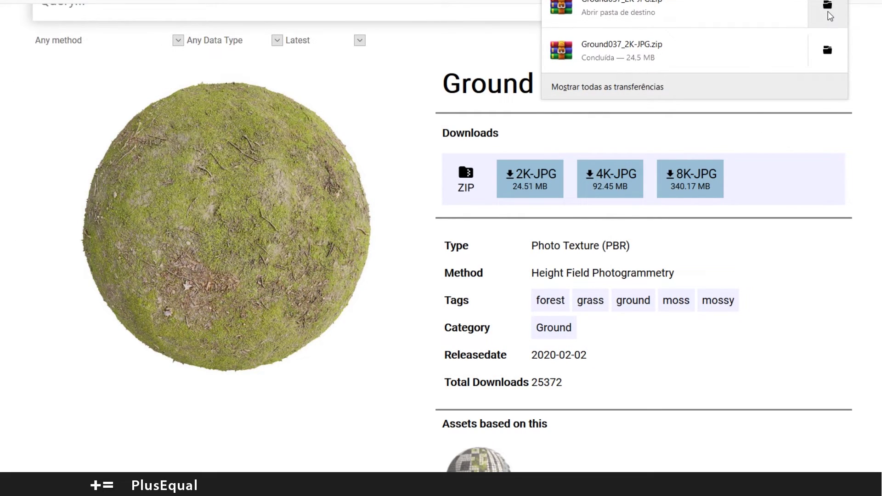
# Extract the downloaded Ground 037 zip into a Ground037_2K-JPG folder
pyautogui.click(829, 13)
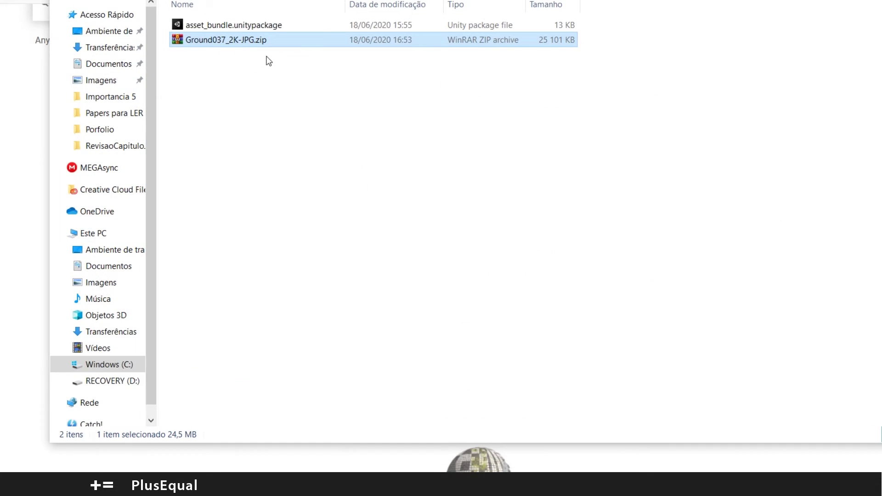
pyautogui.rightClick(219, 42)
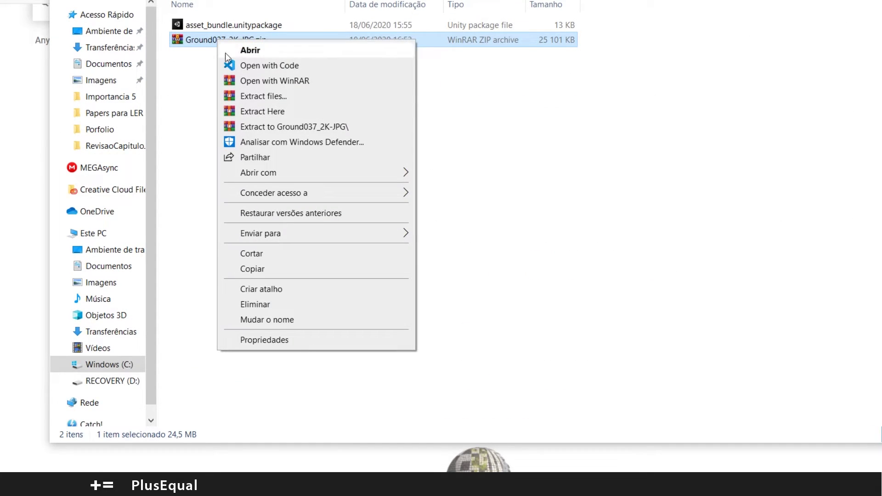
pyautogui.click(288, 126)
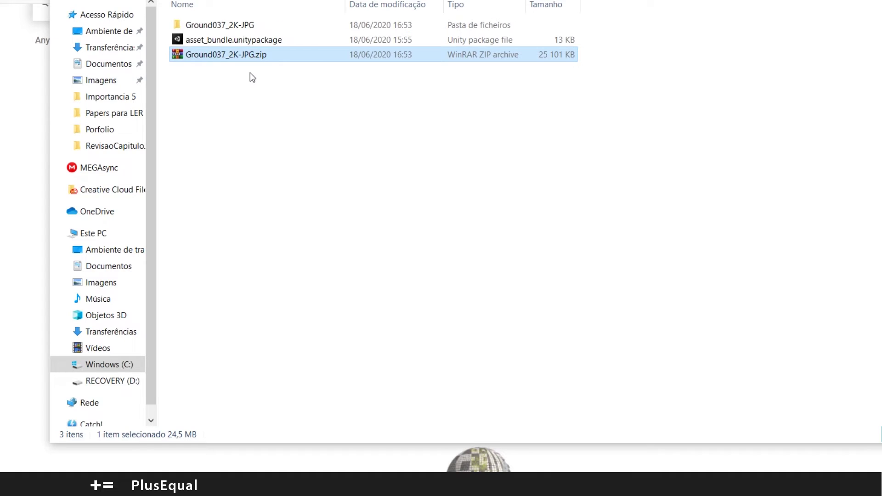
pyautogui.moveTo(269, 1)
pyautogui.mouseDown()
pyautogui.moveTo(263, 37)
pyautogui.moveTo(263, 8)
pyautogui.mouseUp()
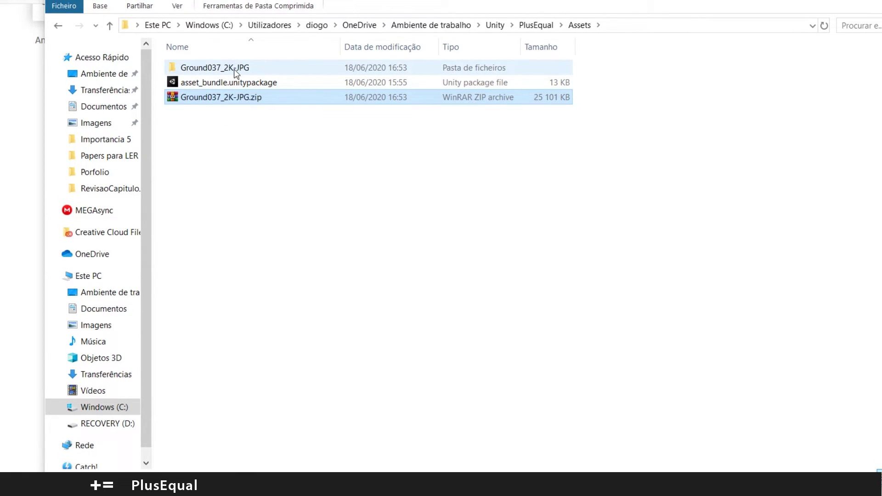
# Check the five extracted textures, then drag the Ground037_2K-JPG folder toward Unity's Project window
pyautogui.doubleClick(241, 67)
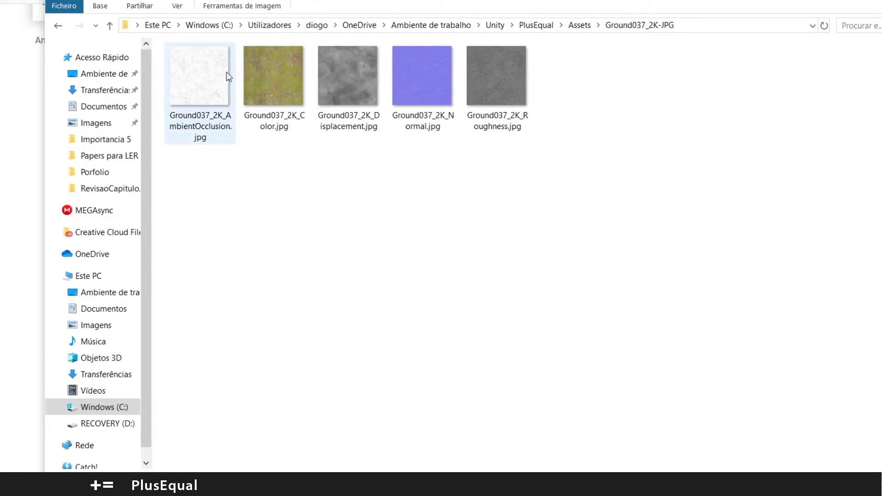
pyautogui.click(111, 26)
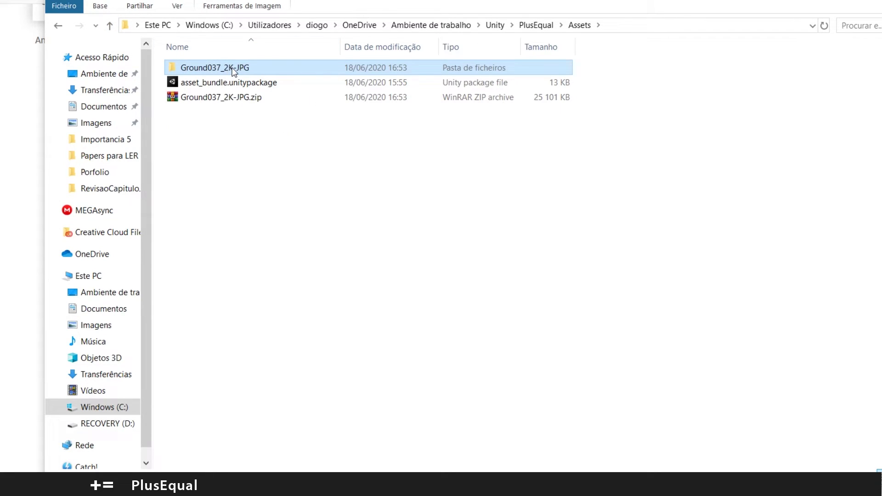
pyautogui.moveTo(230, 68); pyautogui.dragTo(35, 376)
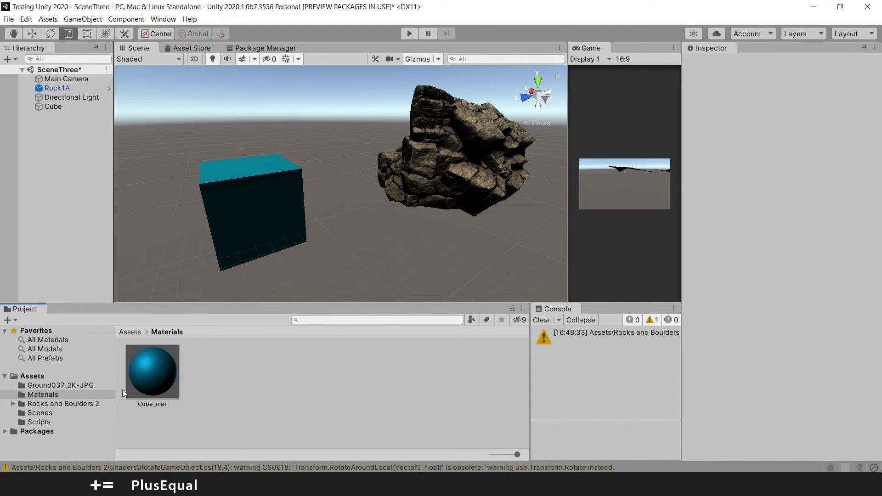
# Add a new folder named Textures under Assets and drag Ground037_2K-JPG inside it
pyautogui.click(51, 385)
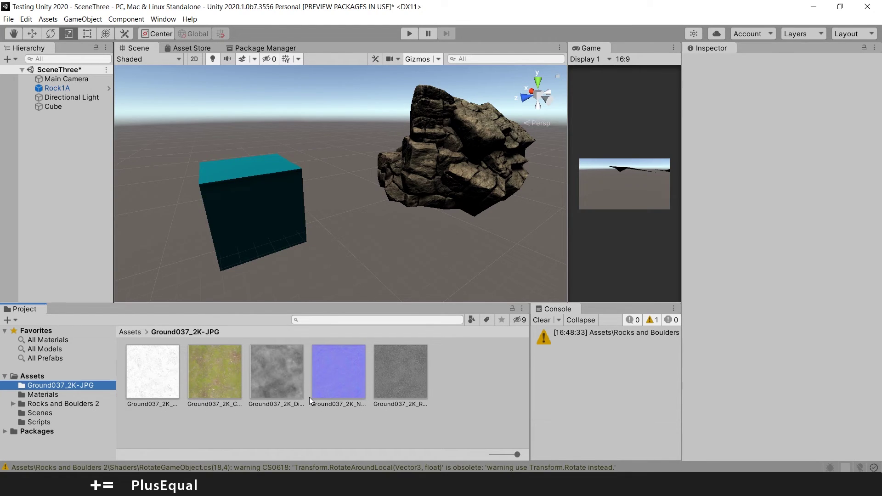
pyautogui.click(32, 376)
pyautogui.rightClick(41, 377)
pyautogui.moveTo(184, 117)
pyautogui.click(248, 100)
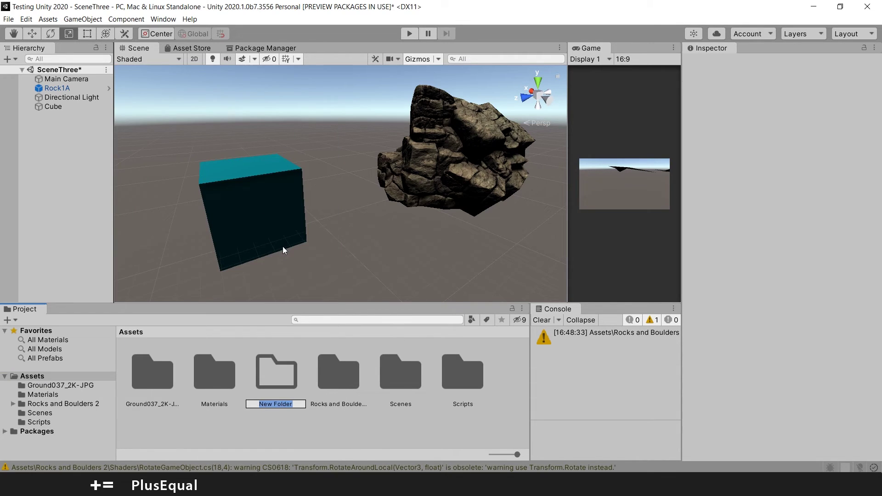
pyautogui.write('Textures')
pyautogui.press('Return')
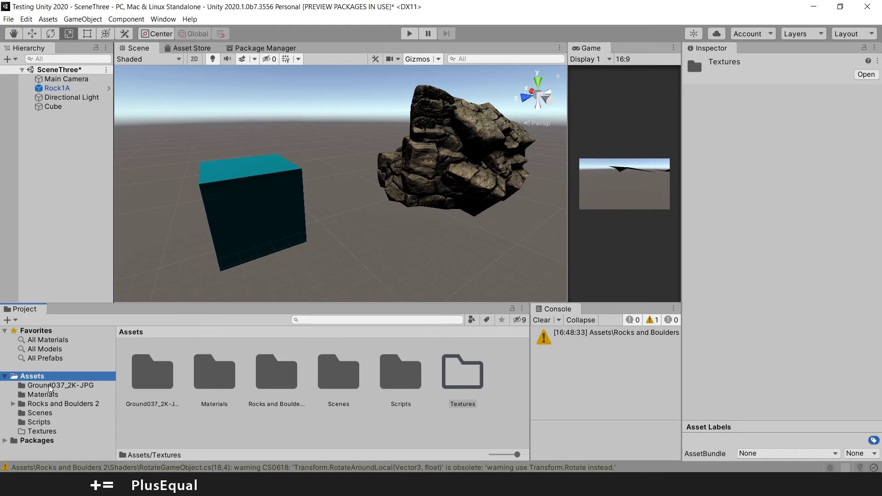
pyautogui.moveTo(49, 385); pyautogui.dragTo(455, 383)
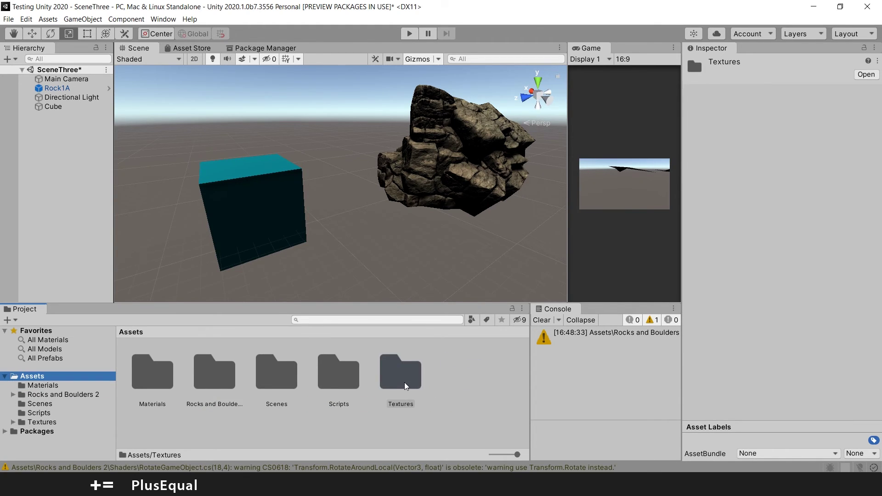